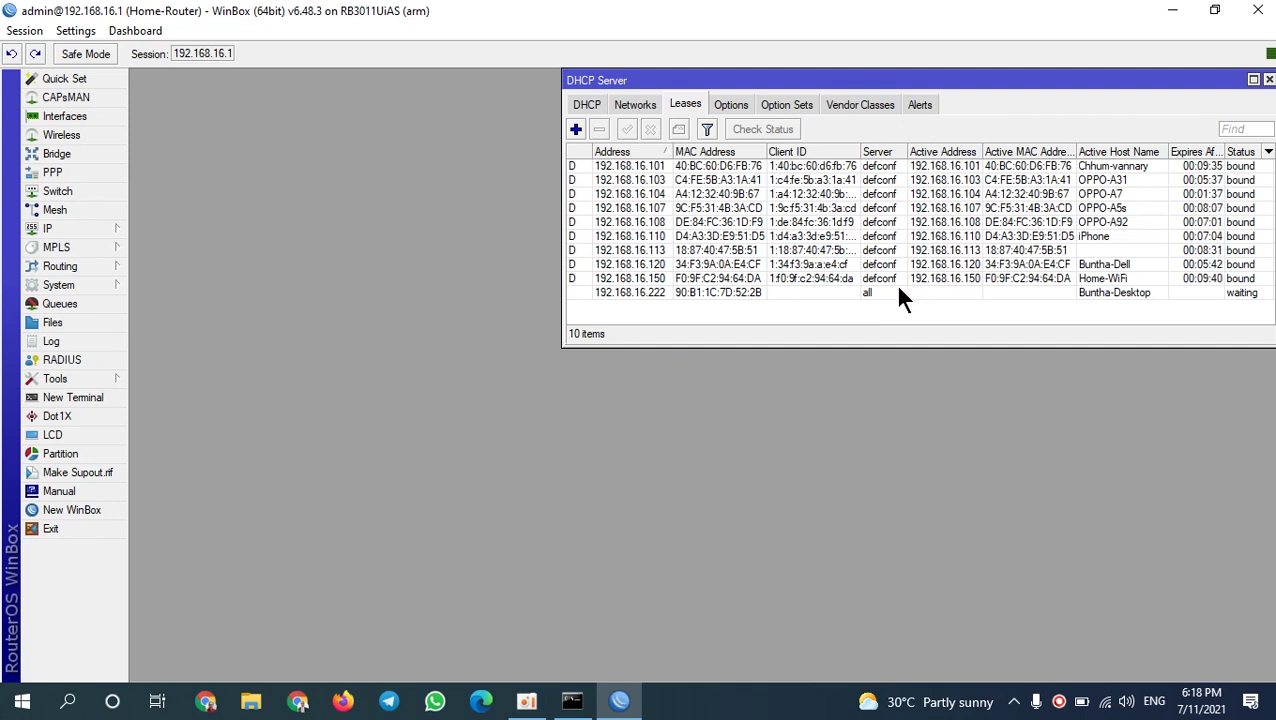
Step: Copy the MAC address from the dynamic lease 192.168.16.113 and remove that lease from the DHCP server
left_click(1093, 268)
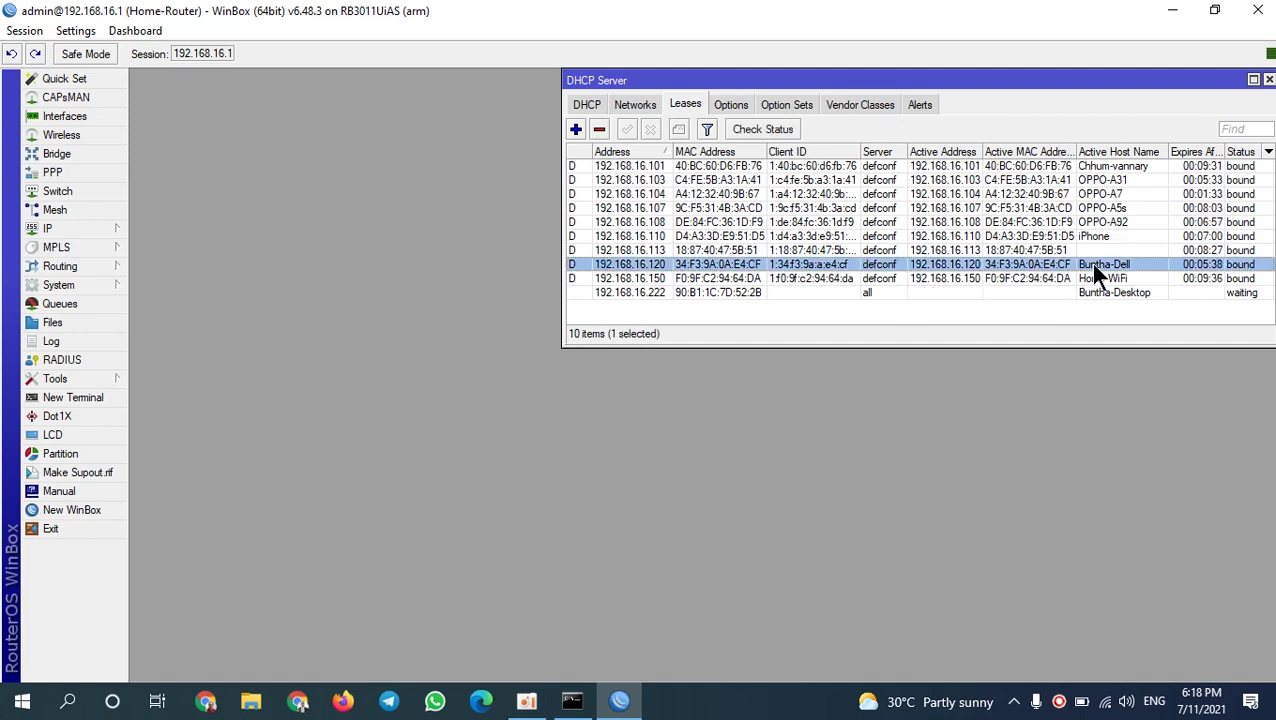
left_click(1083, 249)
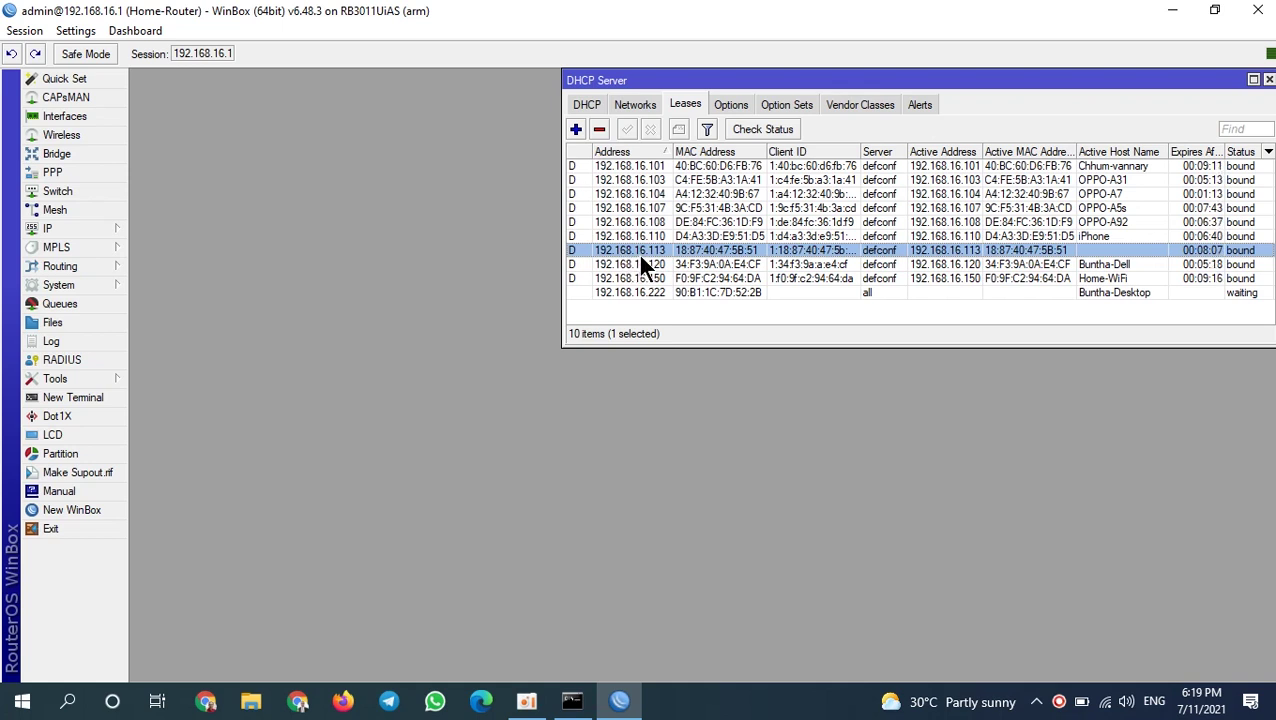
double_click(722, 250)
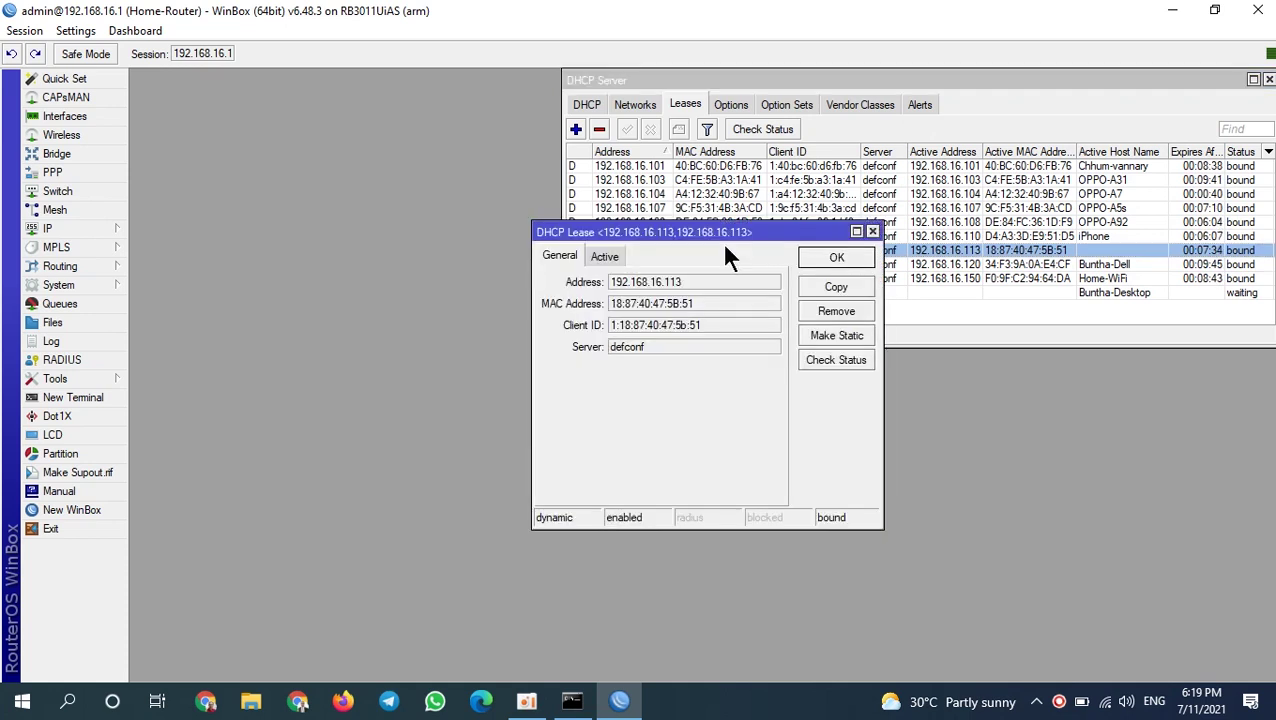
double_click(691, 304)
right_click(670, 306)
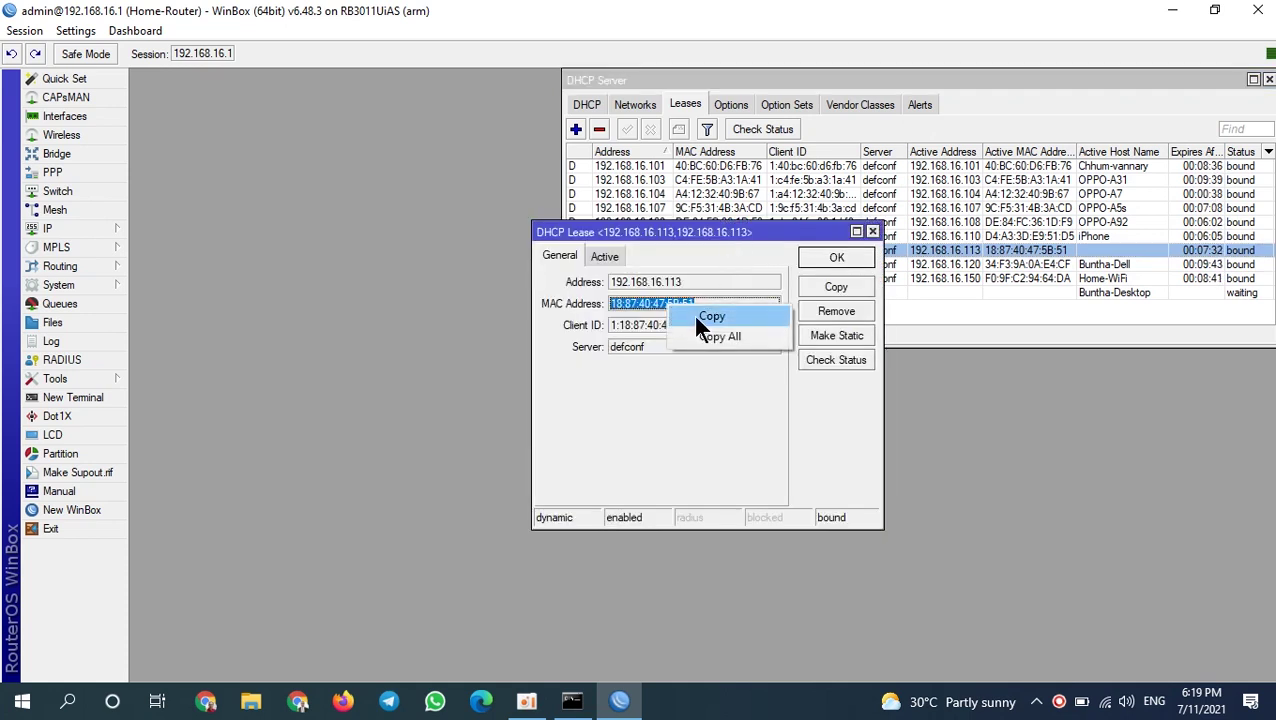
left_click(698, 318)
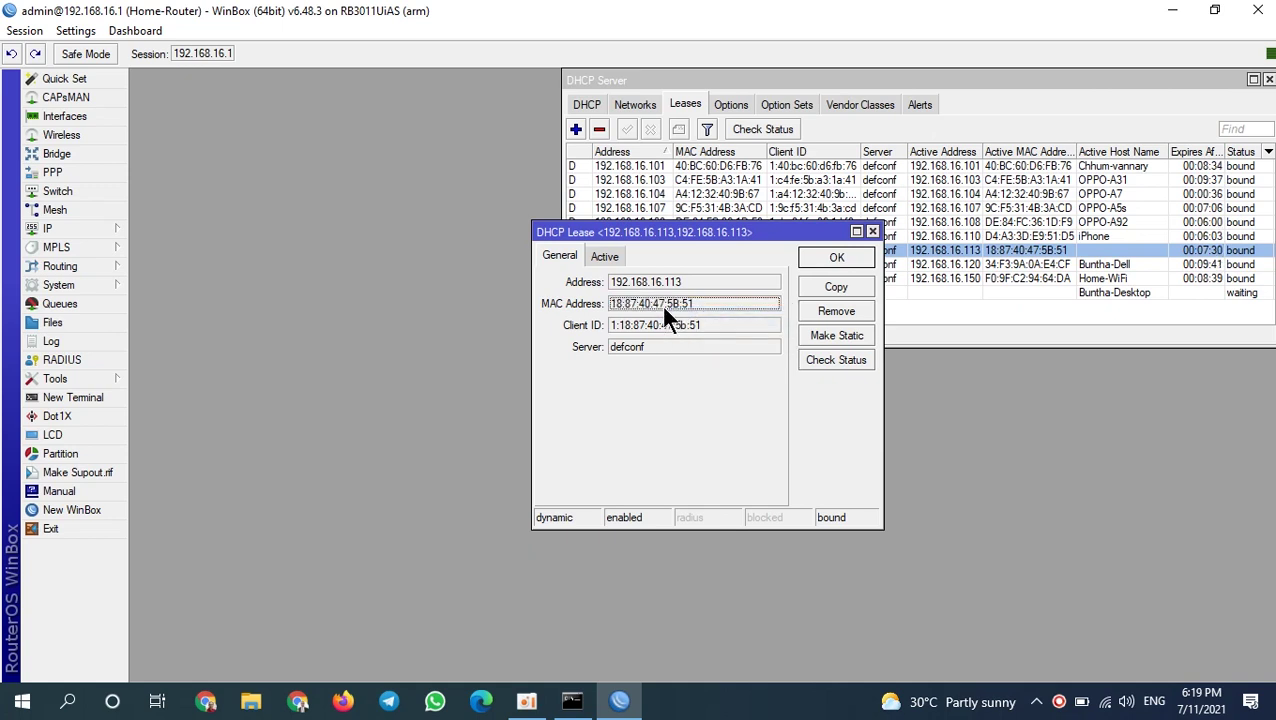
double_click(647, 304)
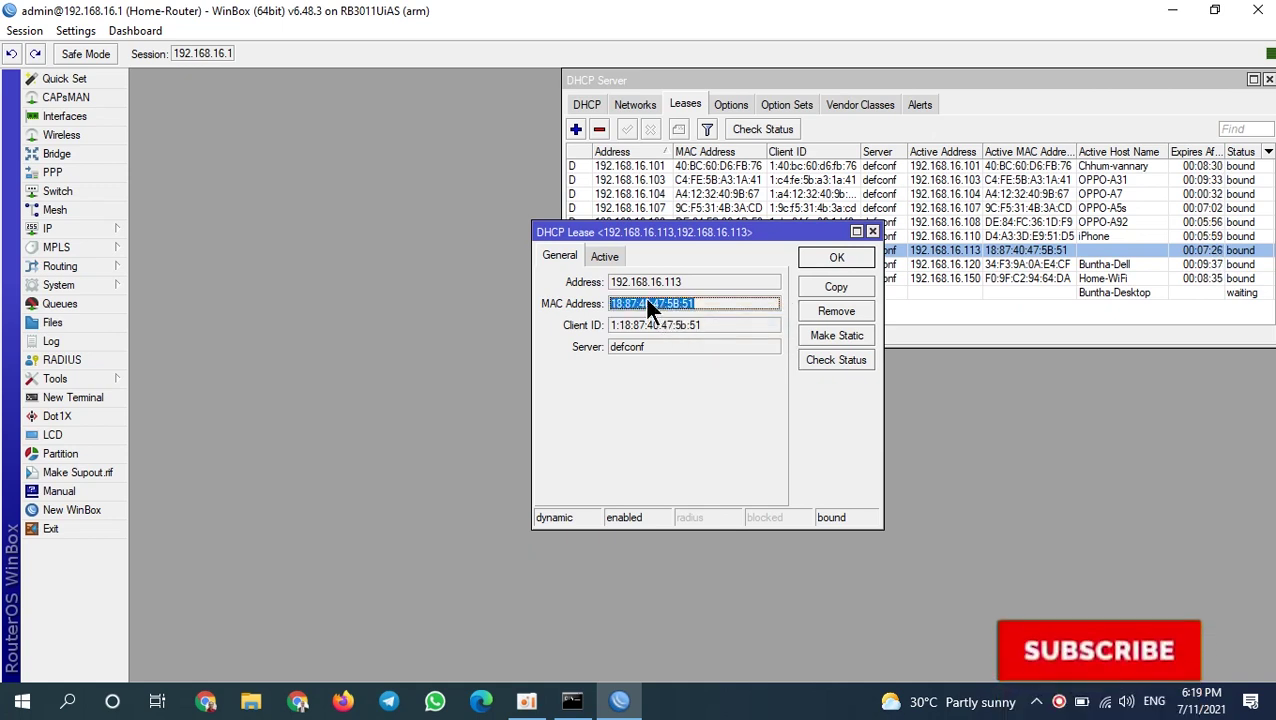
right_click(645, 302)
left_click(676, 313)
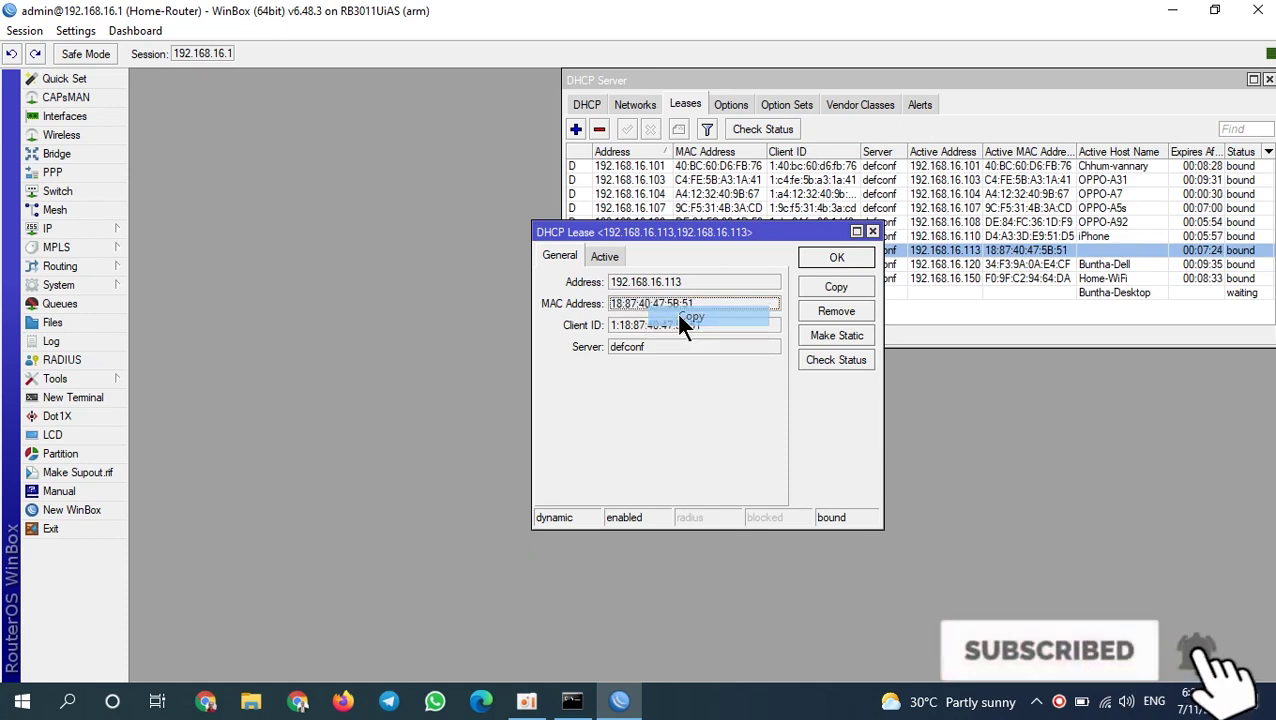
left_click(822, 259)
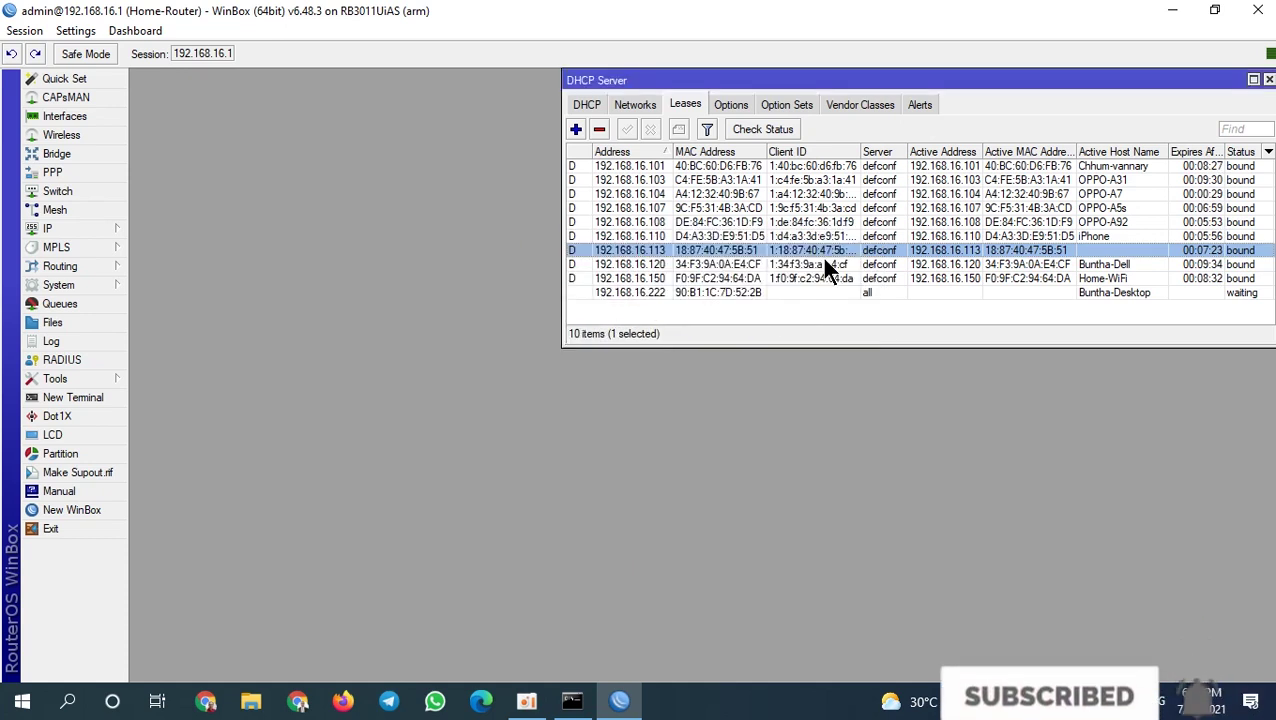
left_click(600, 130)
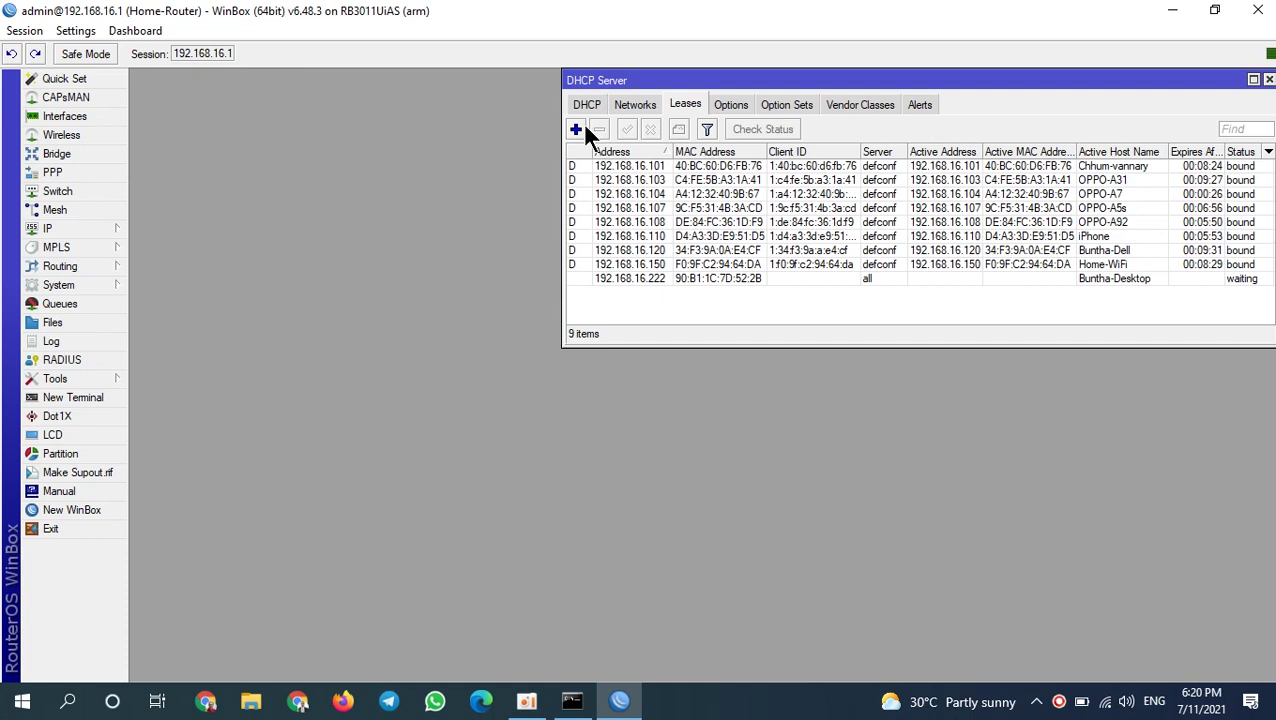
Step: Add a static DHCP lease assigning 192.168.16.234 to the copied MAC address 18:87:40:47:5B:51
left_click(576, 130)
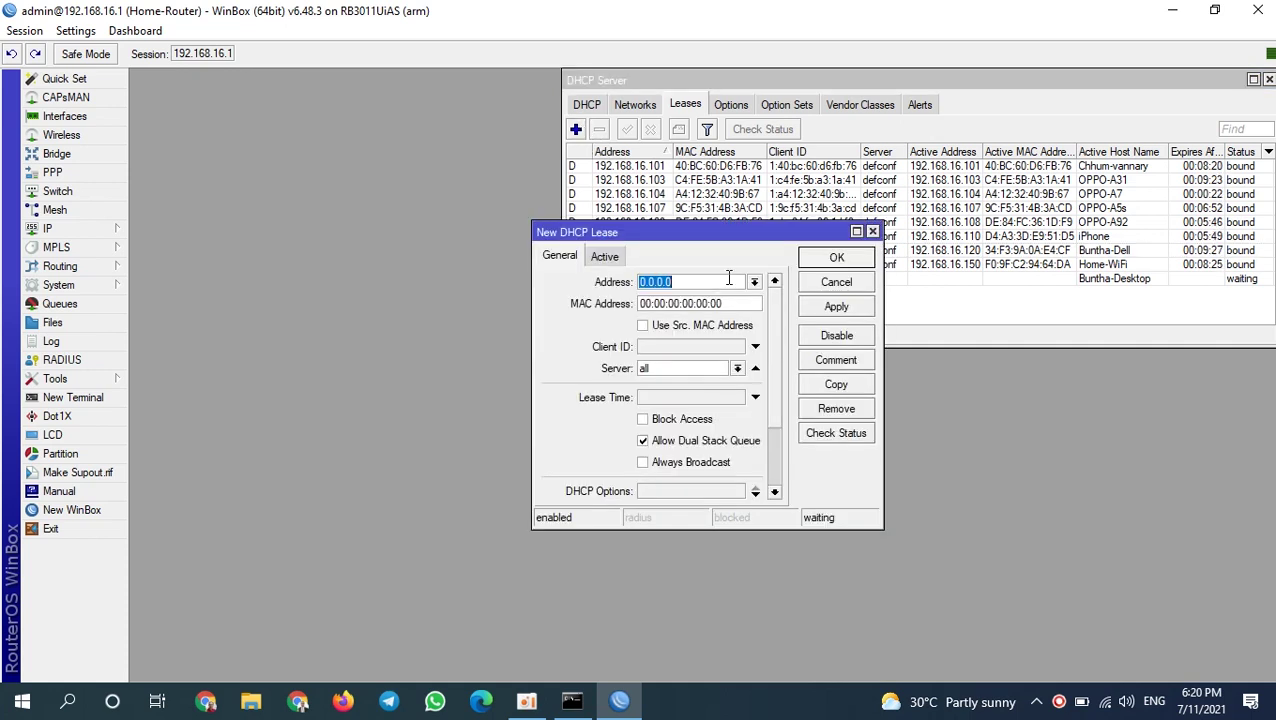
key("Tab")
key("ctrl+v")
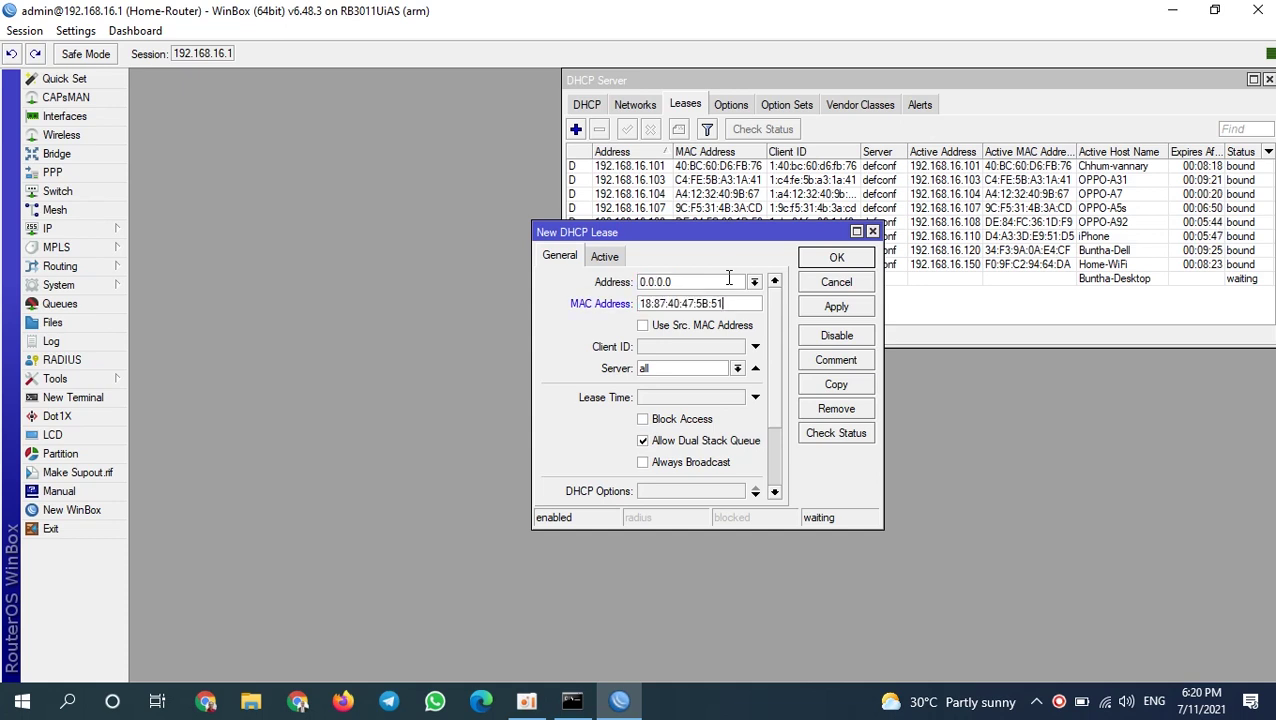
left_click_drag(711, 281, 611, 270)
type("192.16")
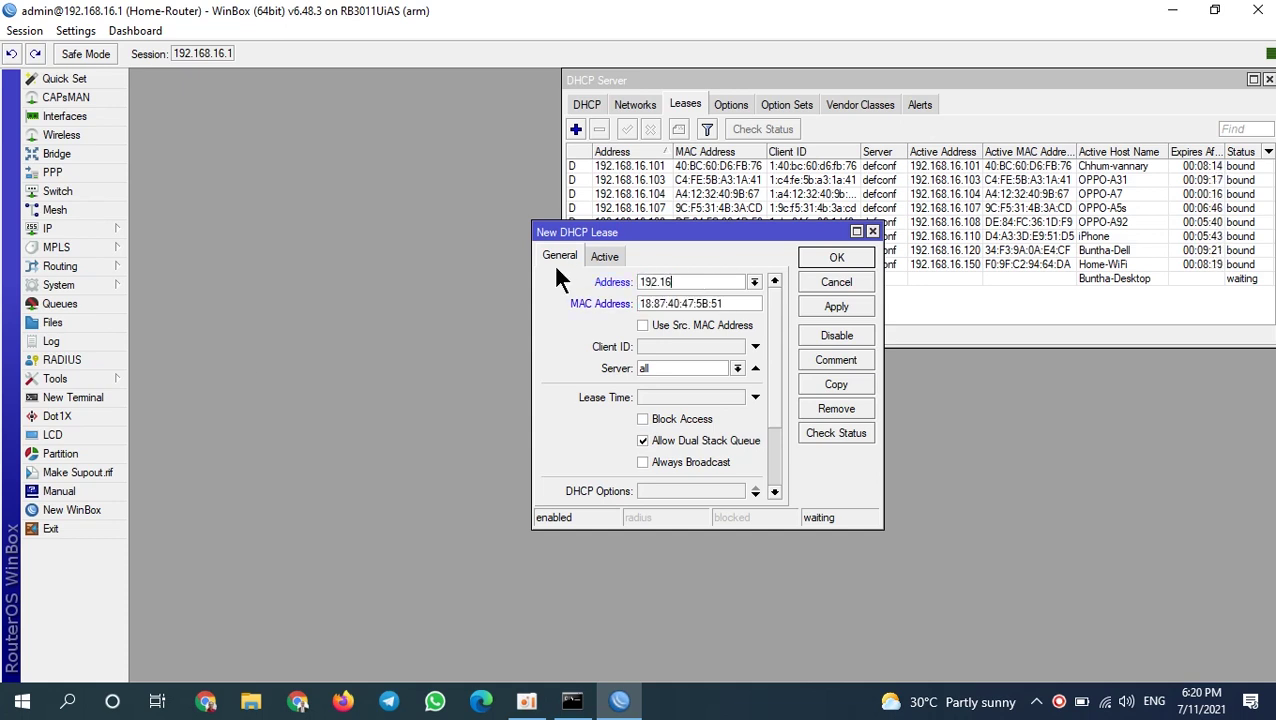
type("8.1")
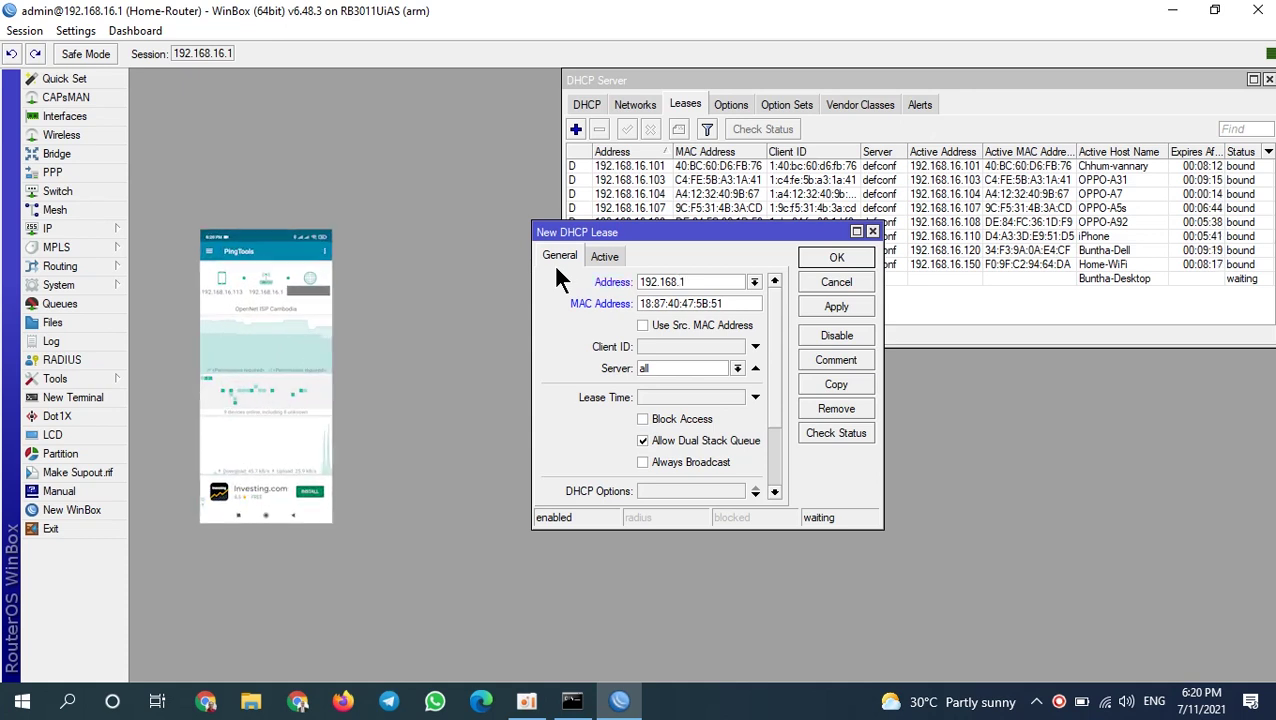
type("6.2")
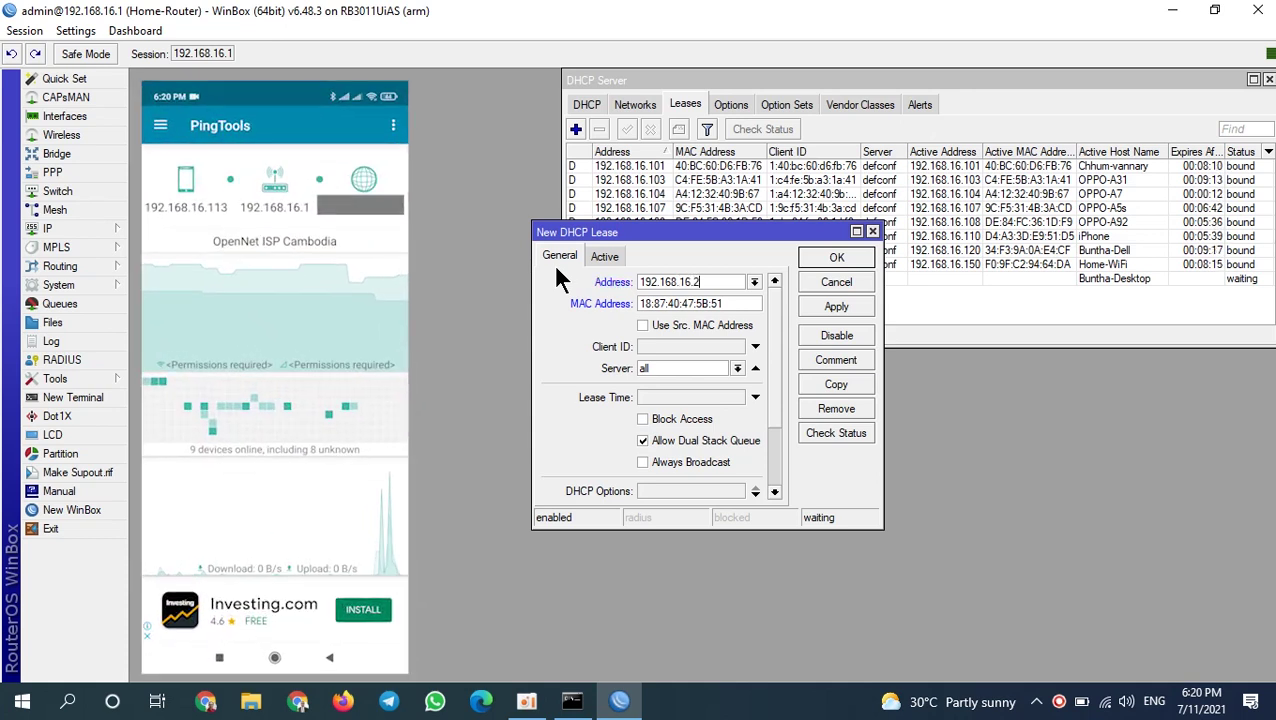
type("34")
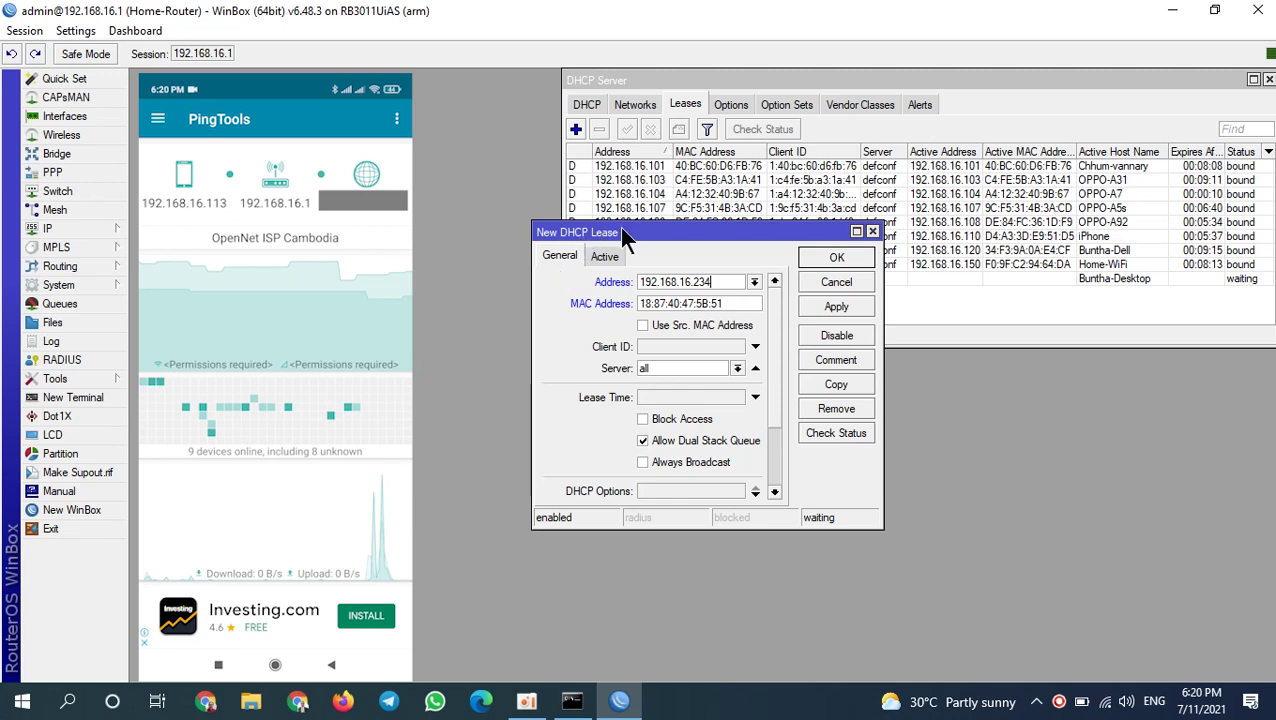
left_click_drag(713, 278, 610, 284)
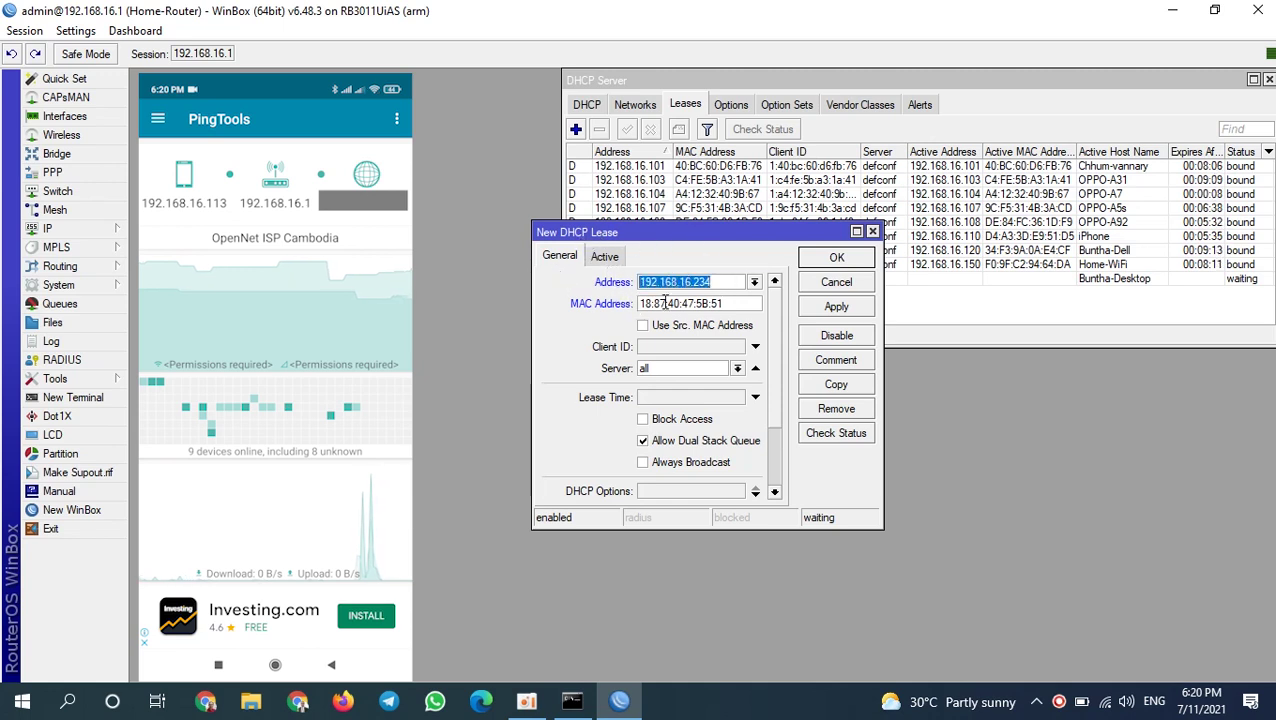
left_click(825, 262)
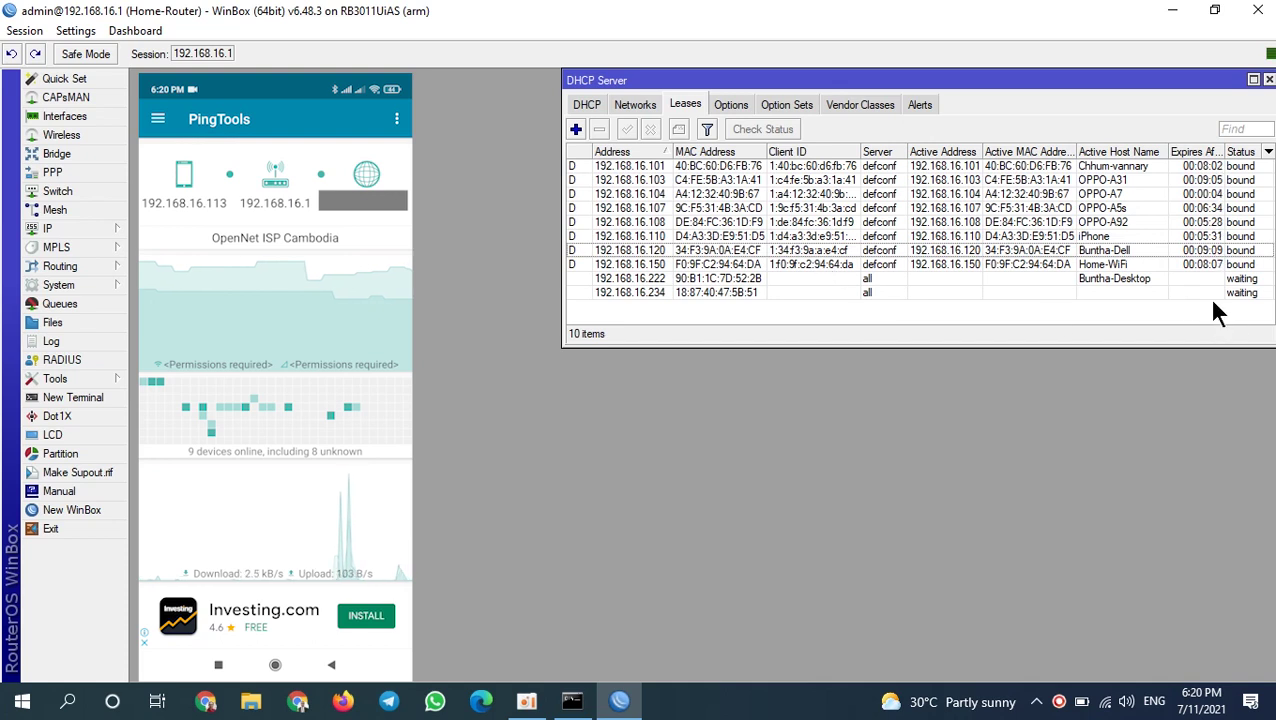
left_click(1150, 290)
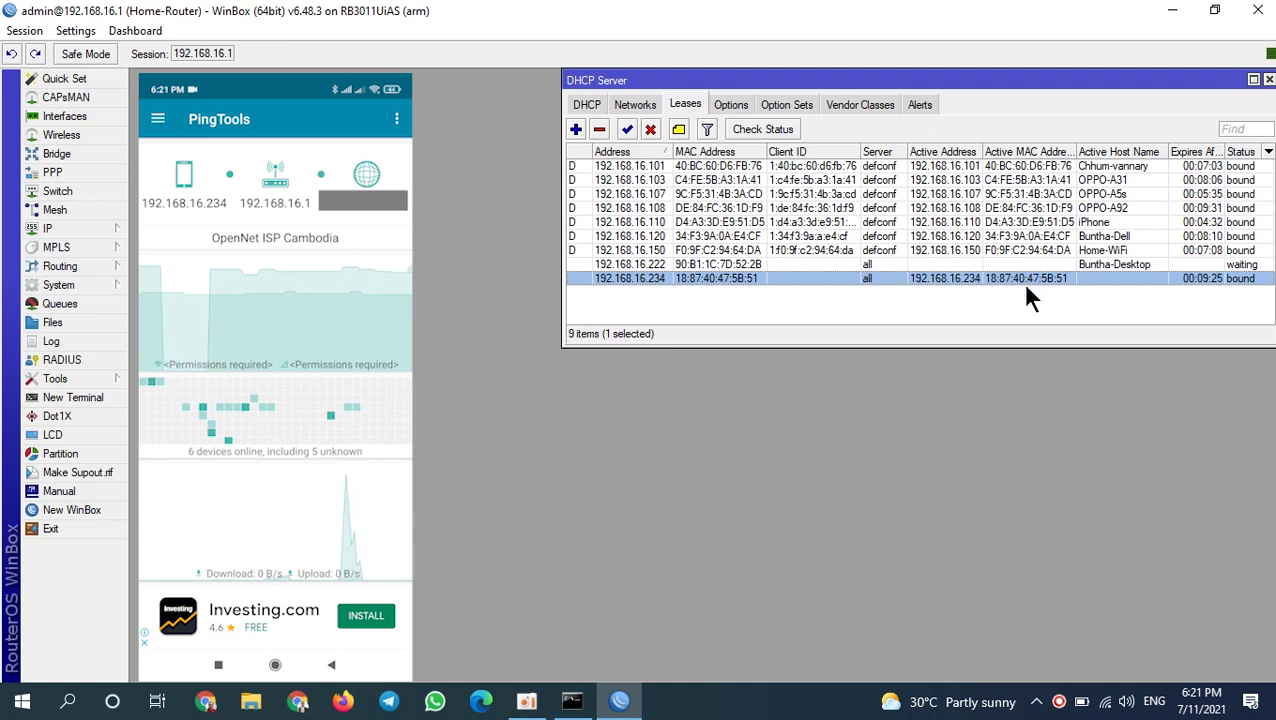
Step: Select the Dell laptop's lease, switch to Command Prompt and run ipconfig to check the laptop's Wi-Fi IPv4 address
left_click(1104, 237)
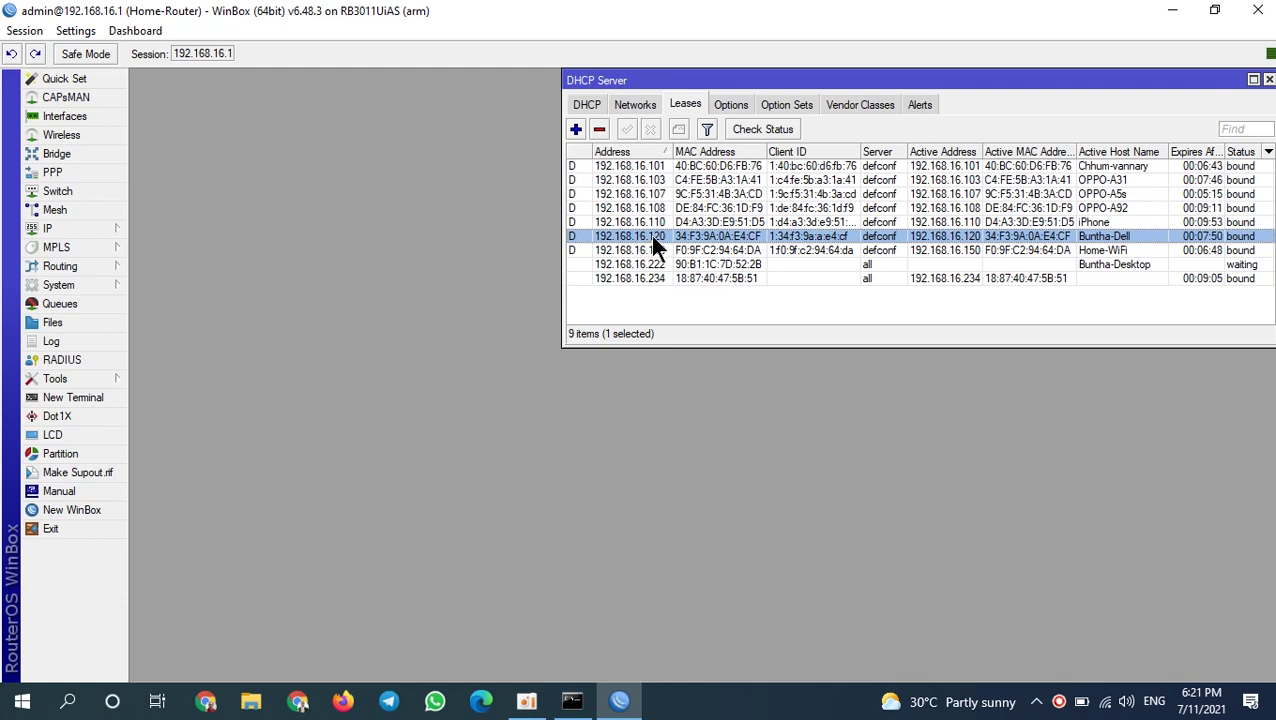
left_click(572, 701)
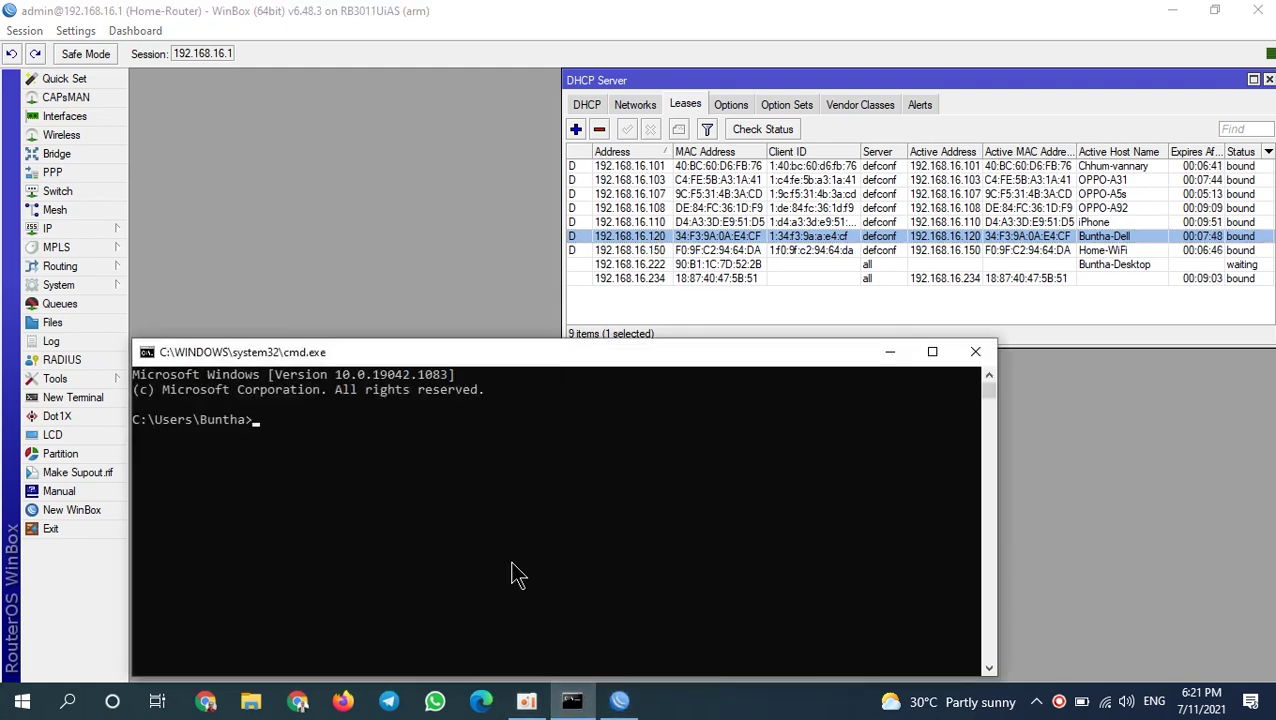
type("ipconfig")
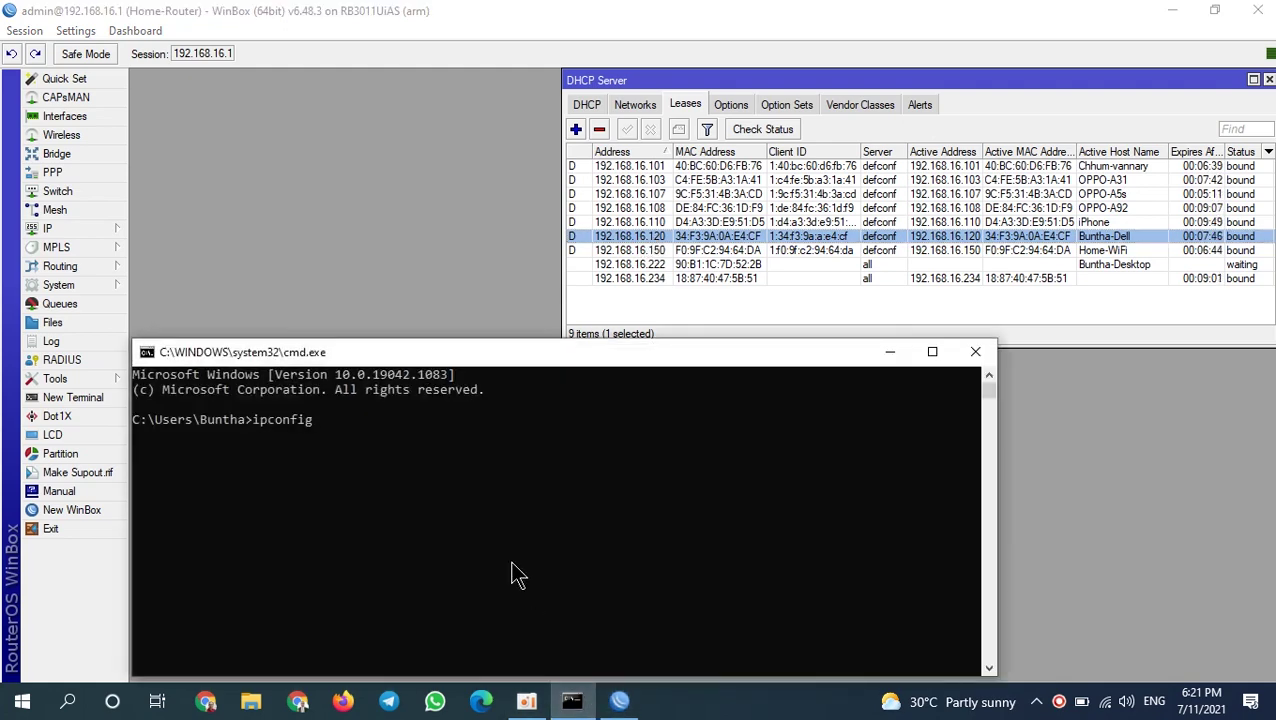
key("Return")
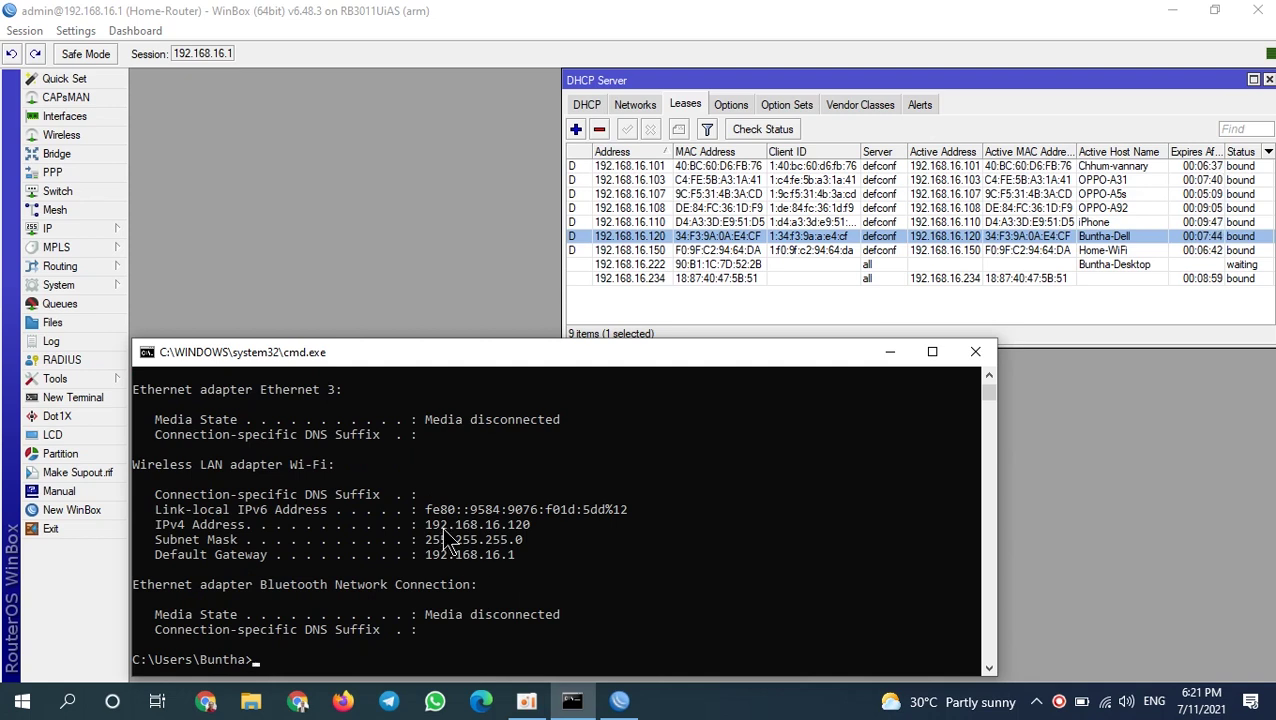
left_click_drag(426, 527, 535, 540)
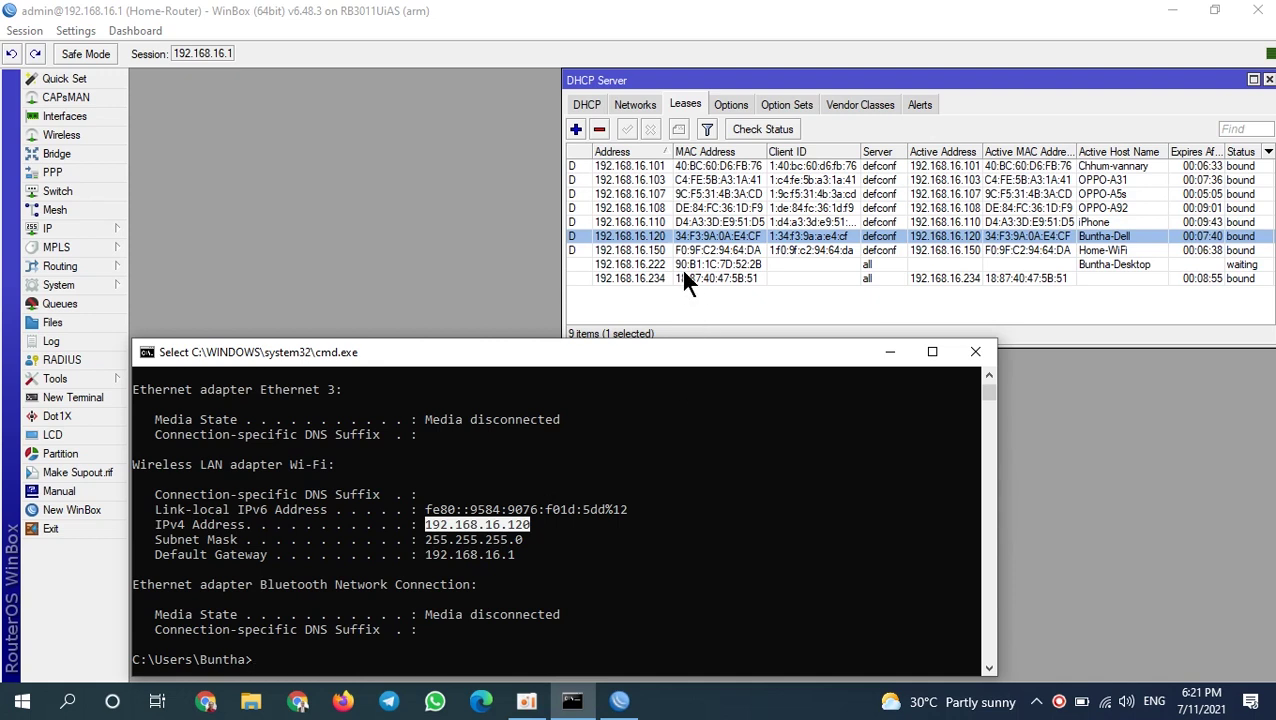
Step: Back in WinBox, copy the MAC address from the dynamic lease 192.168.16.120 and remove that lease
double_click(740, 235)
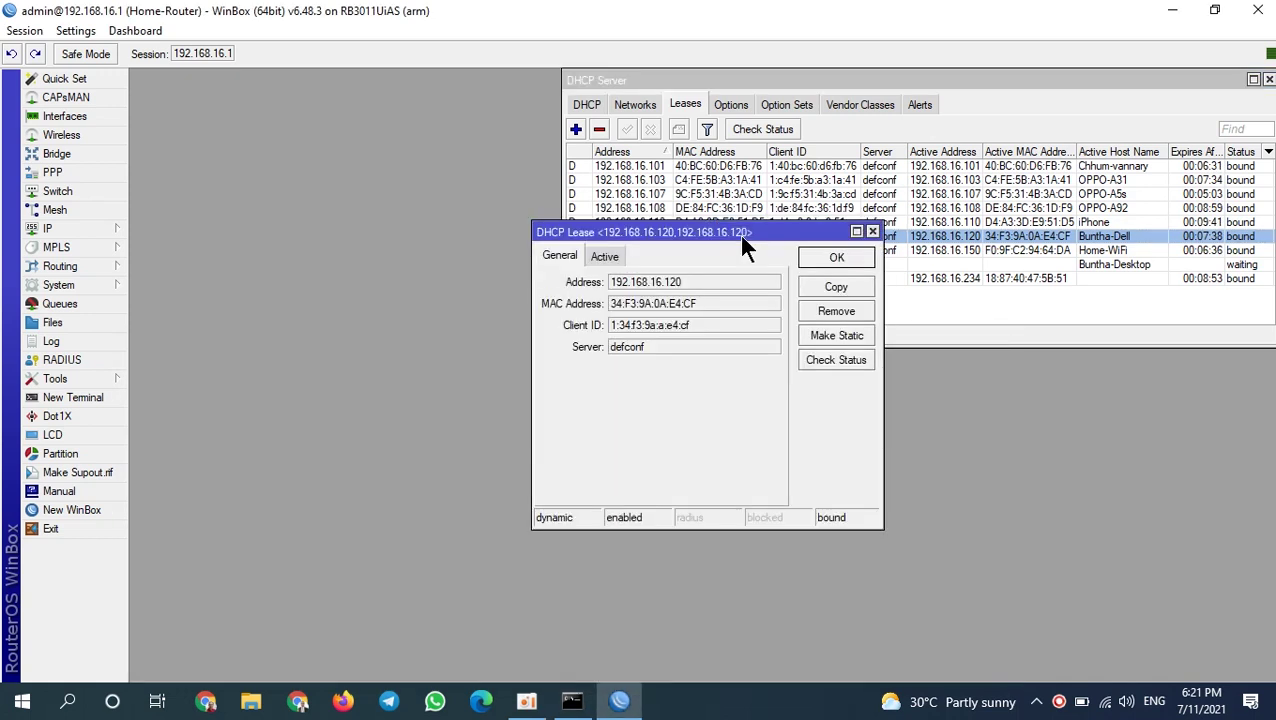
double_click(666, 303)
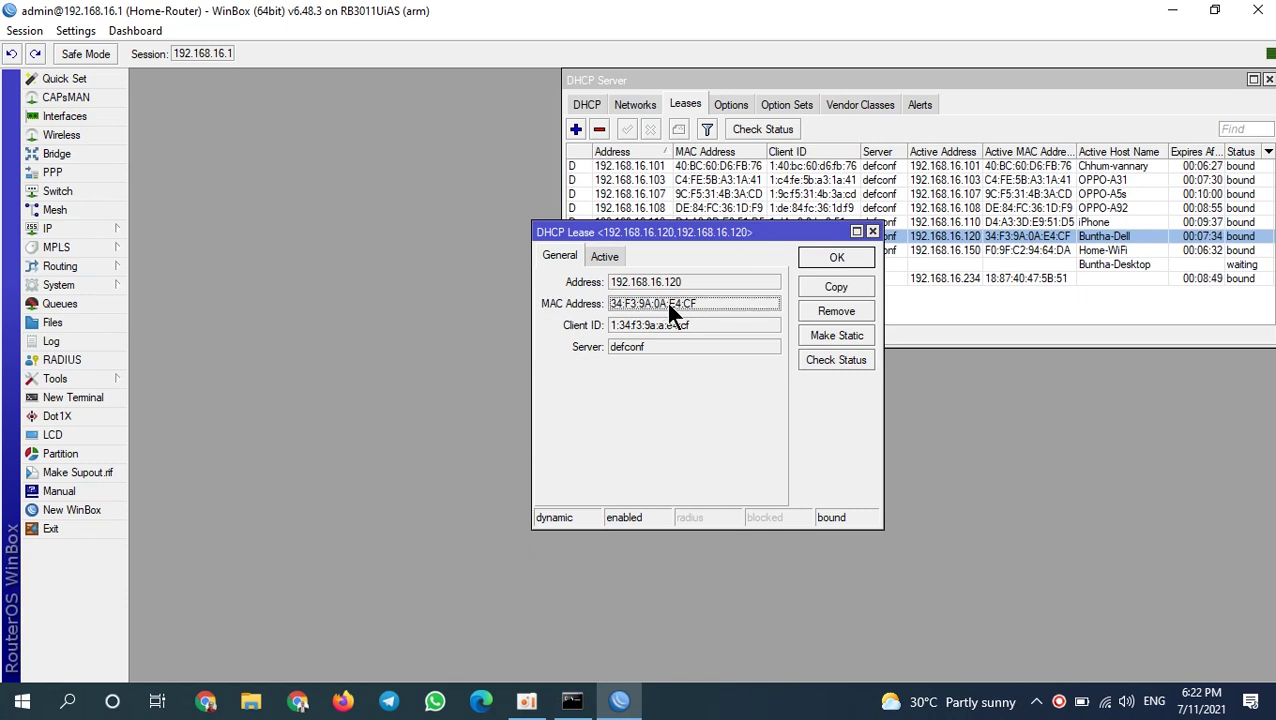
right_click(666, 312)
left_click(710, 316)
left_click(838, 259)
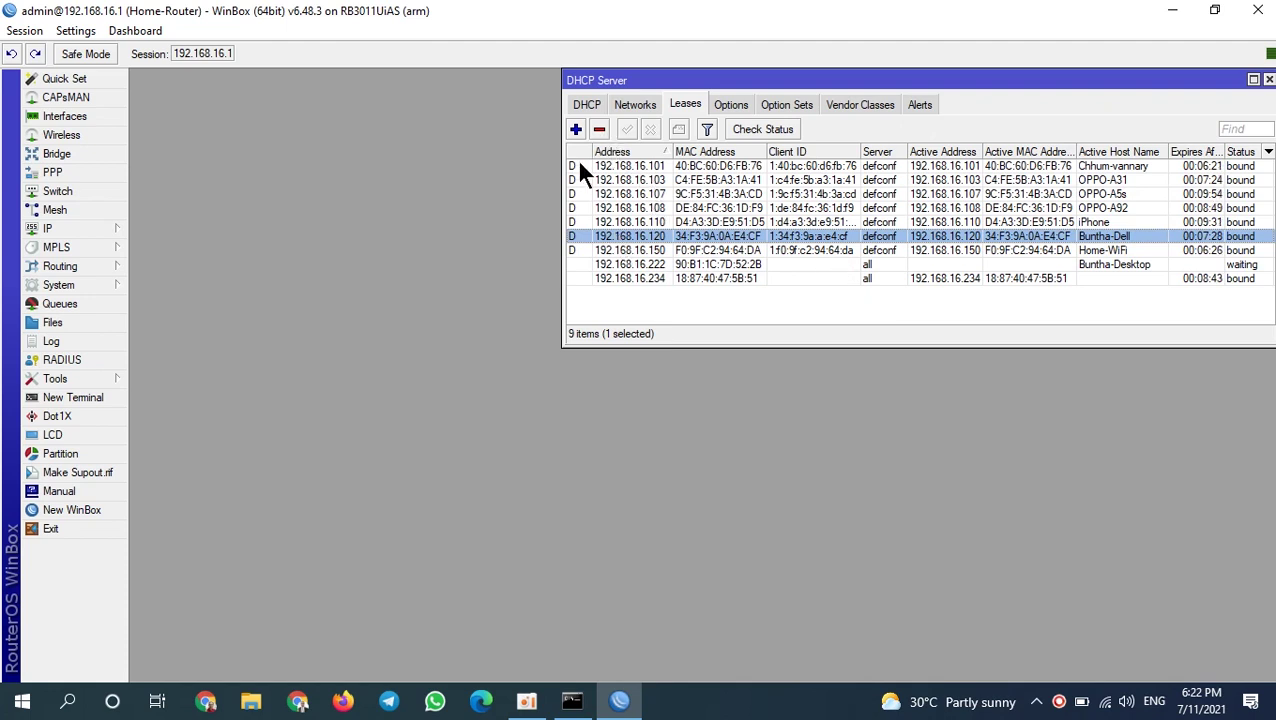
left_click(598, 130)
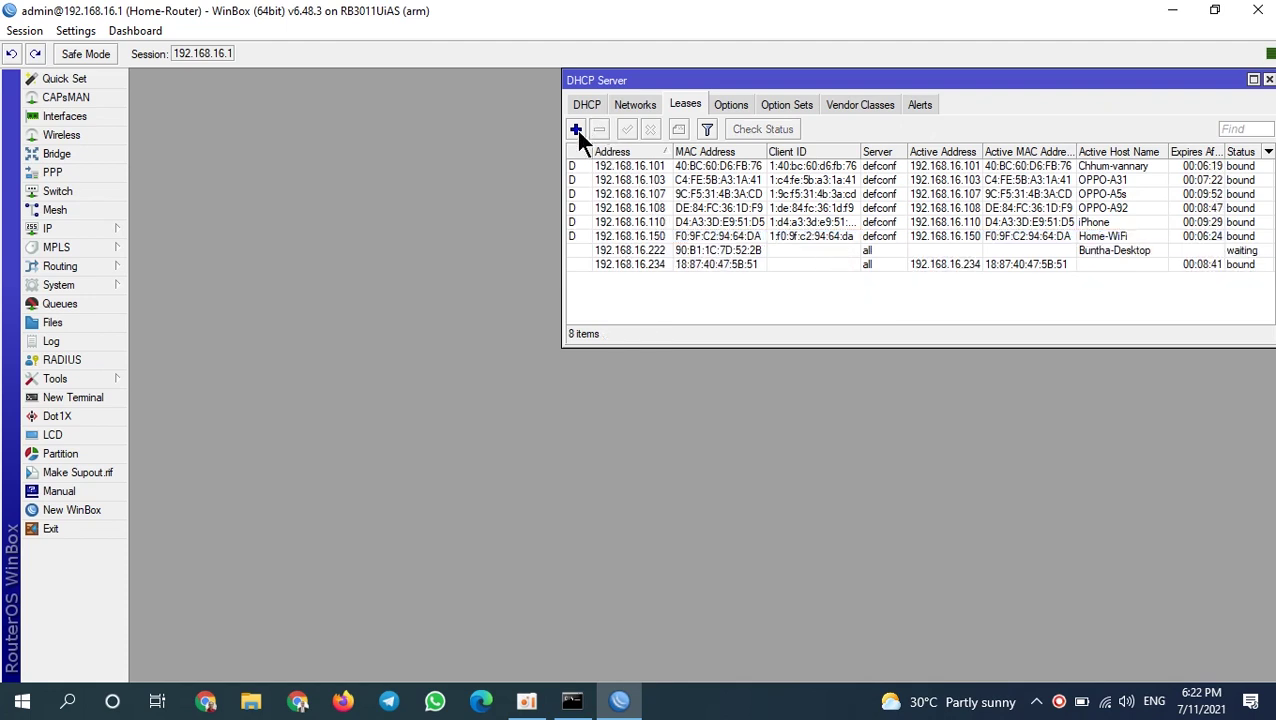
Step: Add a static DHCP lease assigning 192.168.16.188 to the copied MAC address 34:F3:9A:0A:E4:CF
left_click(576, 130)
type("192.168")
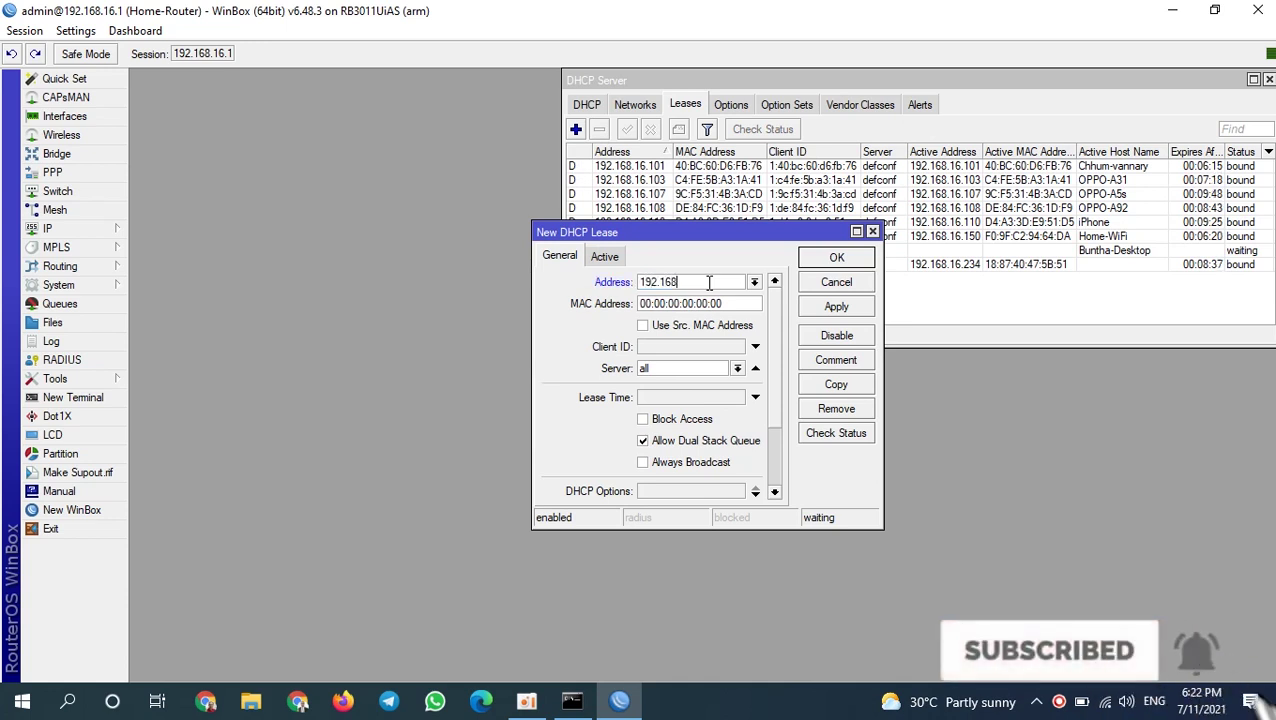
type(".16.188")
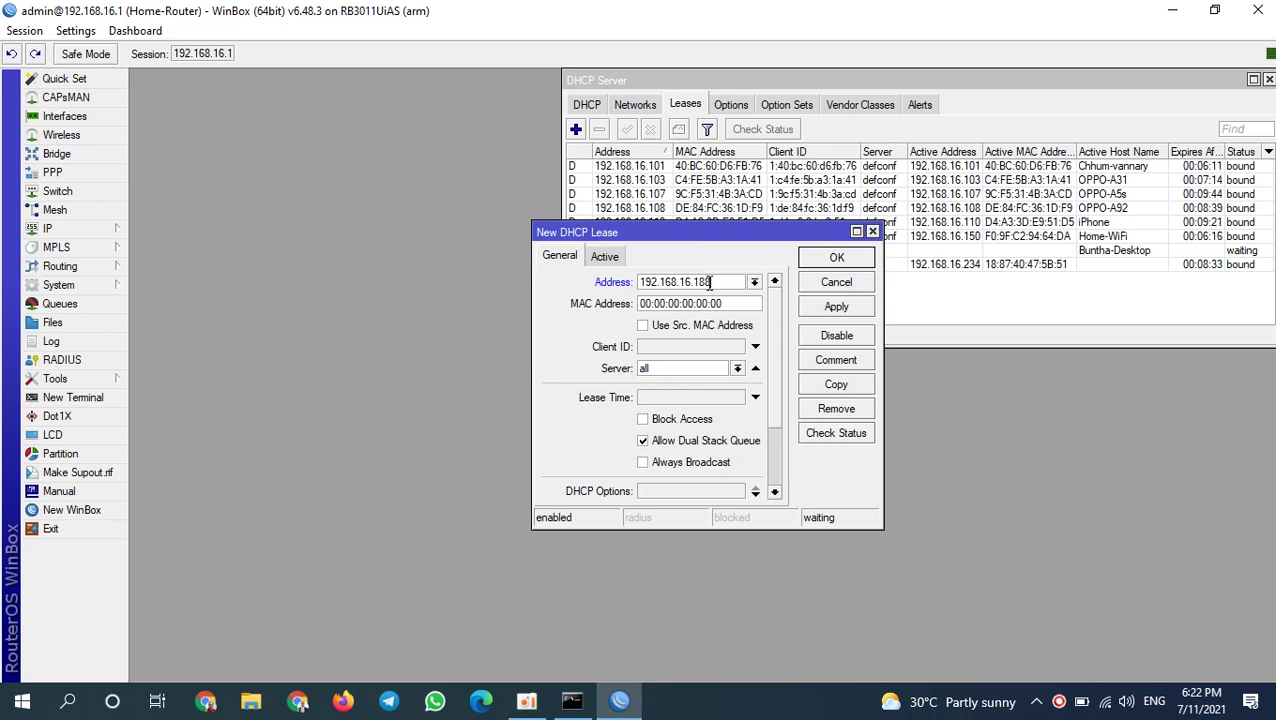
left_click_drag(744, 303, 640, 303)
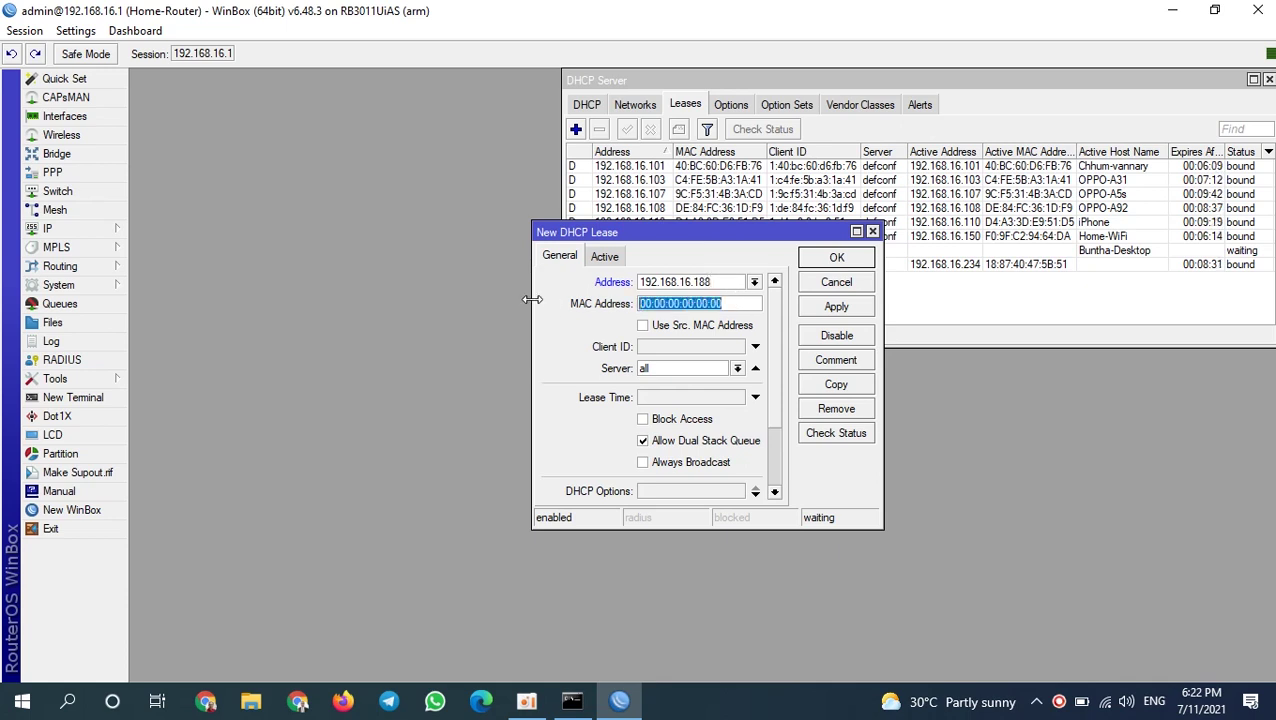
key("ctrl+v")
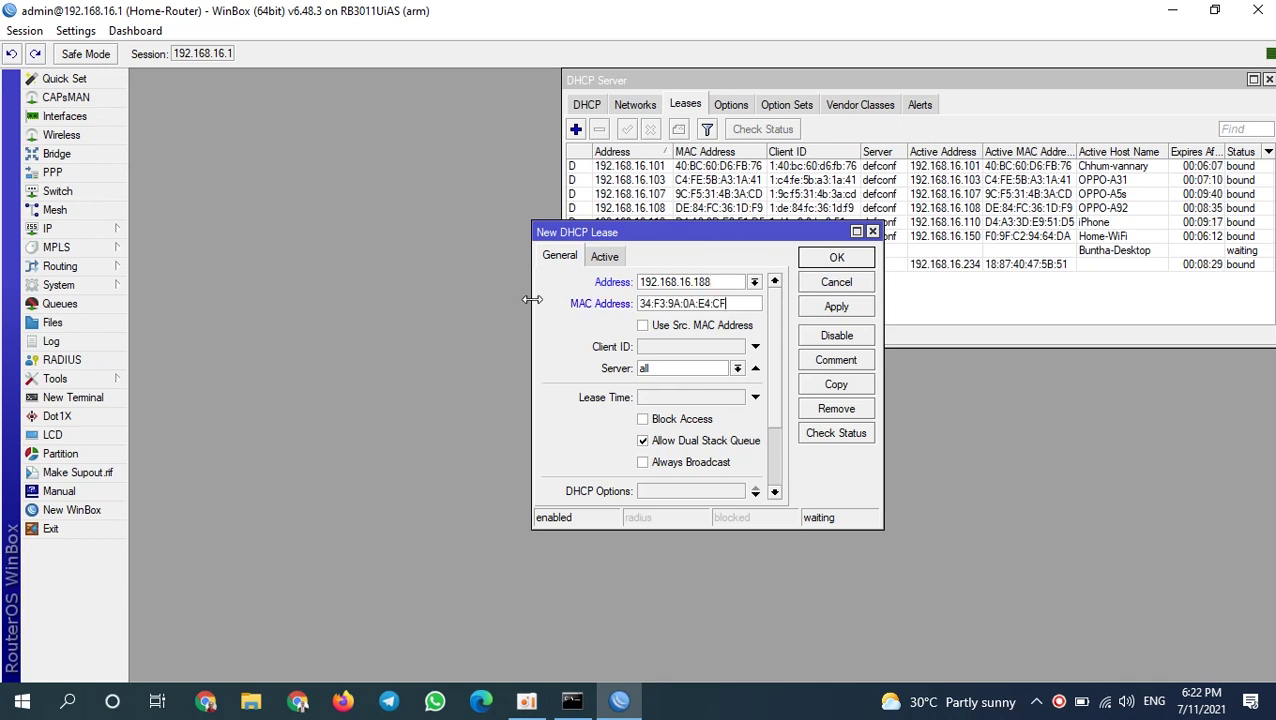
left_click(827, 259)
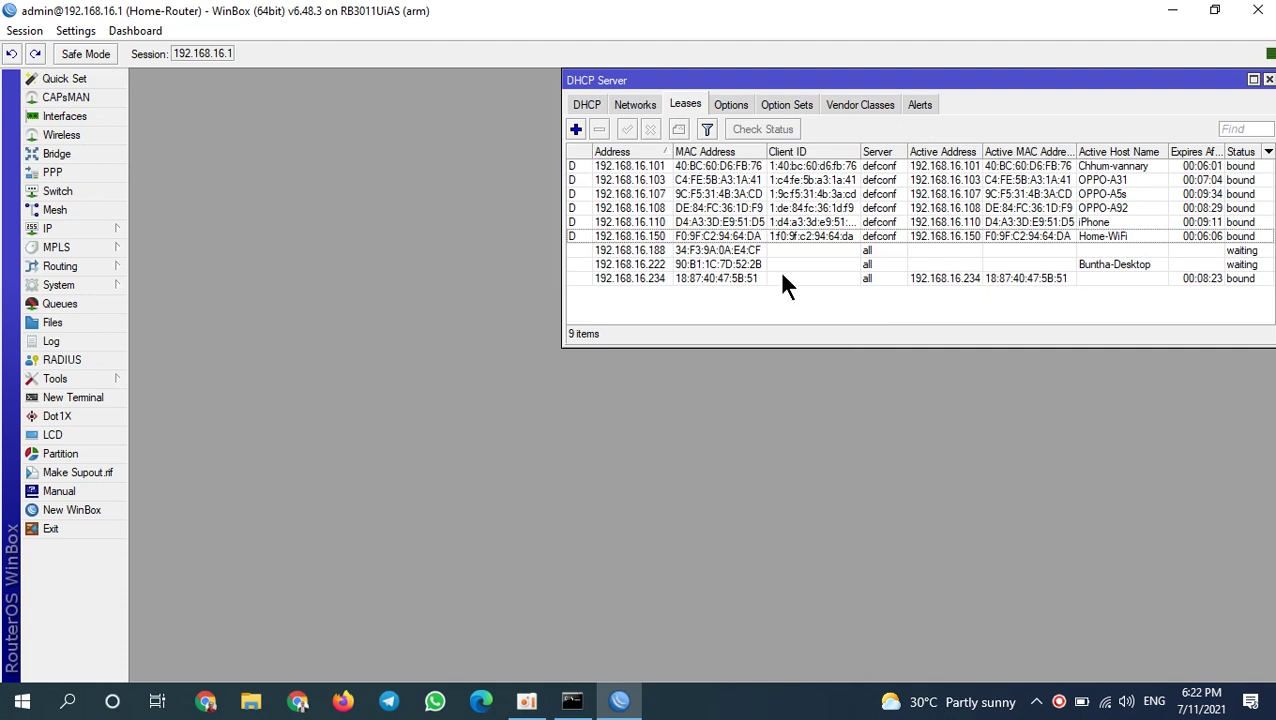
Step: Check the status of the static leases 192.168.16.188 and 192.168.16.222 in the lease list
left_click(652, 252)
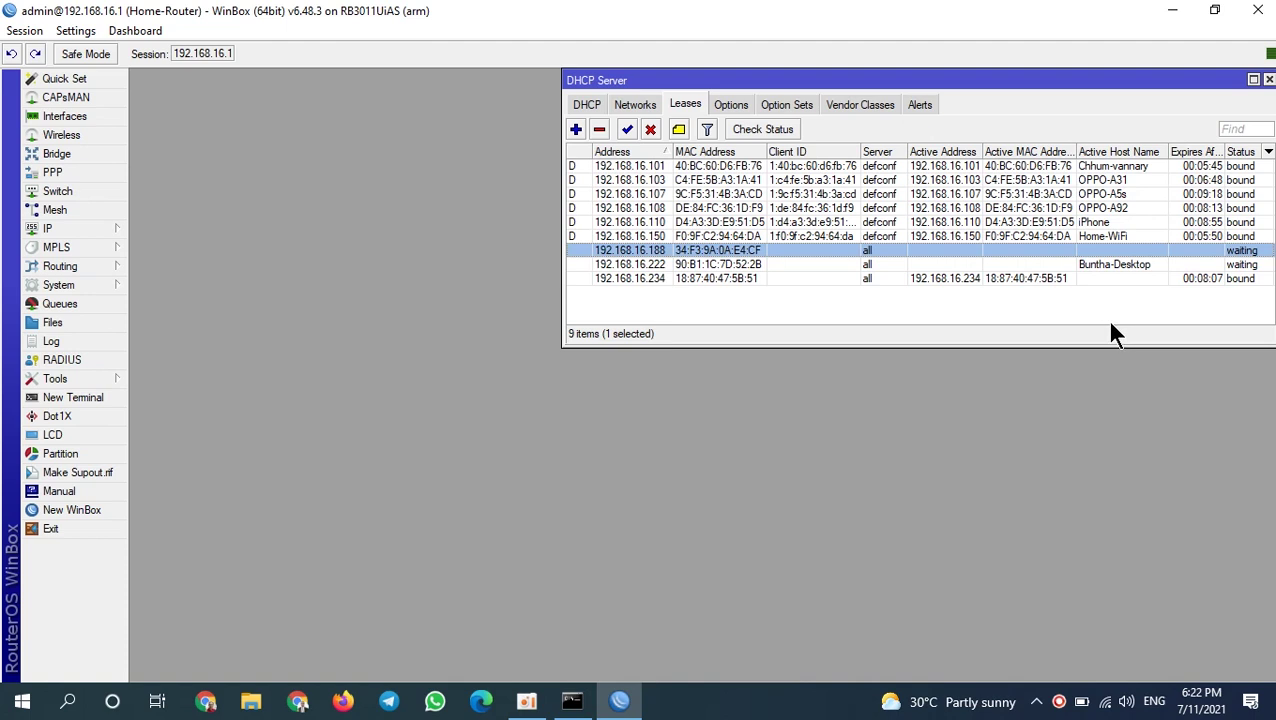
left_click(1118, 265)
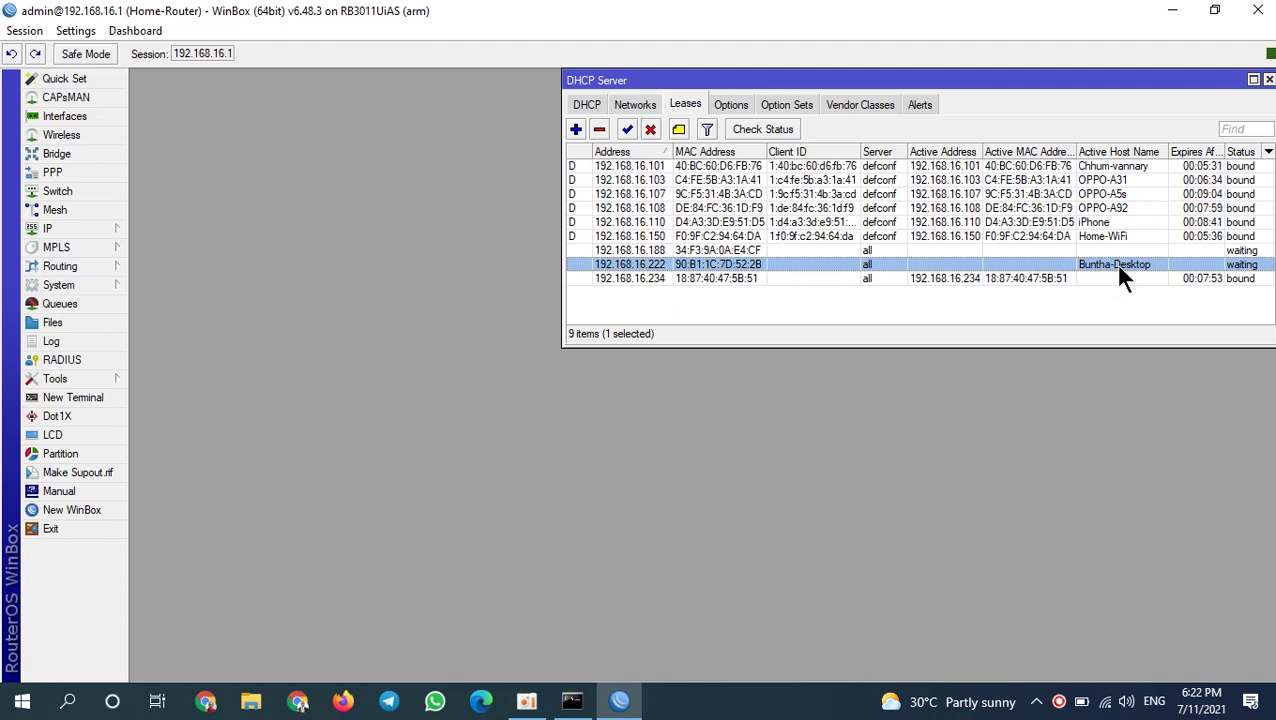
left_click(1236, 251)
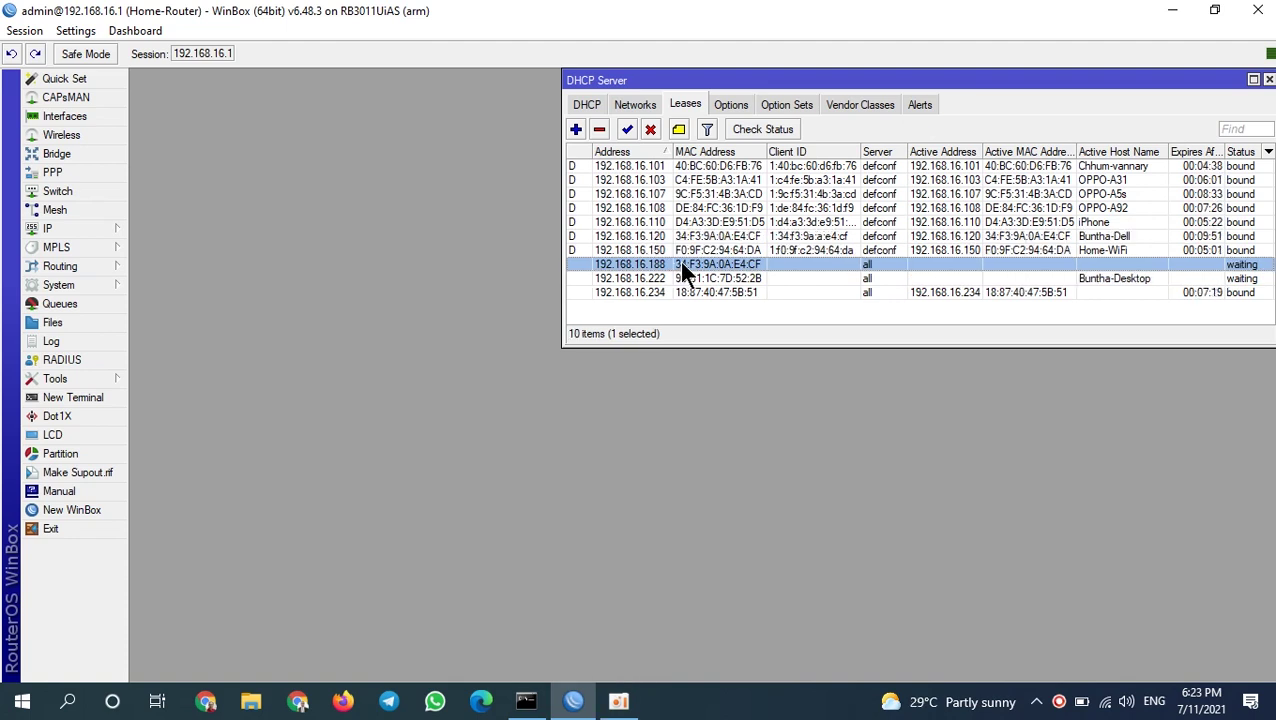
Step: Switch to Command Prompt and release the laptop's current IP address with ipconfig /release
left_click(526, 700)
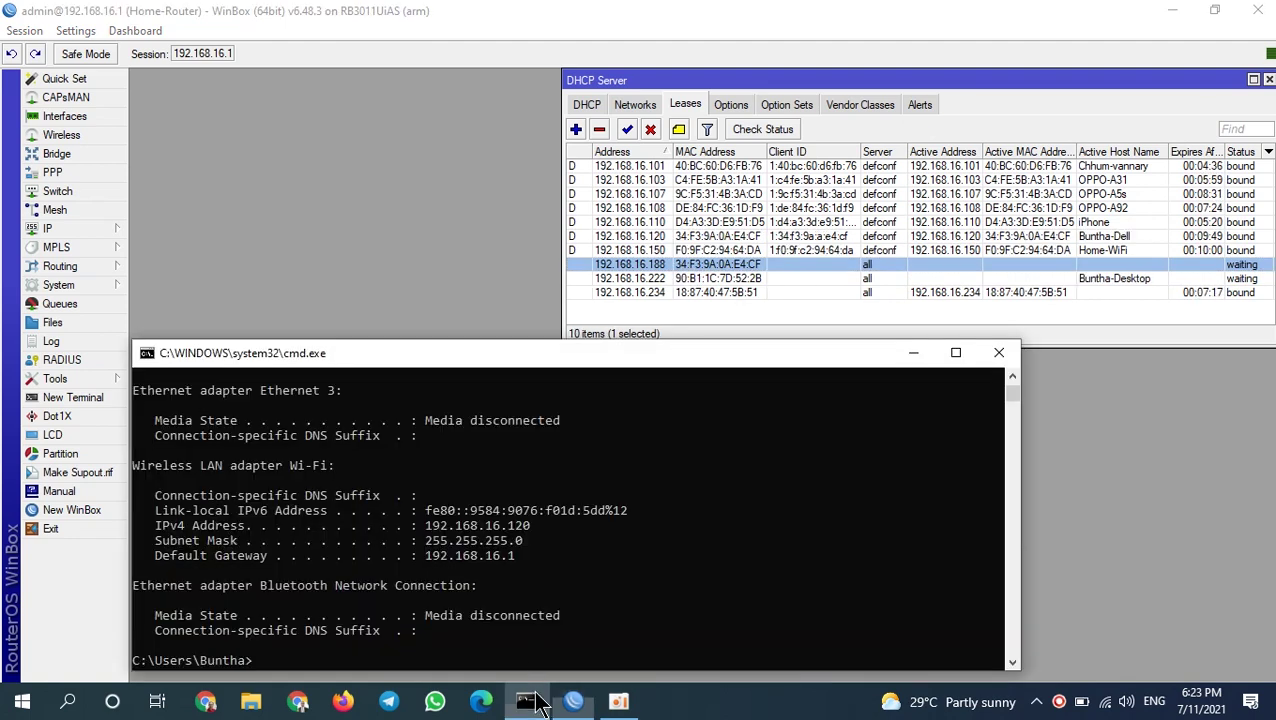
type("ipc")
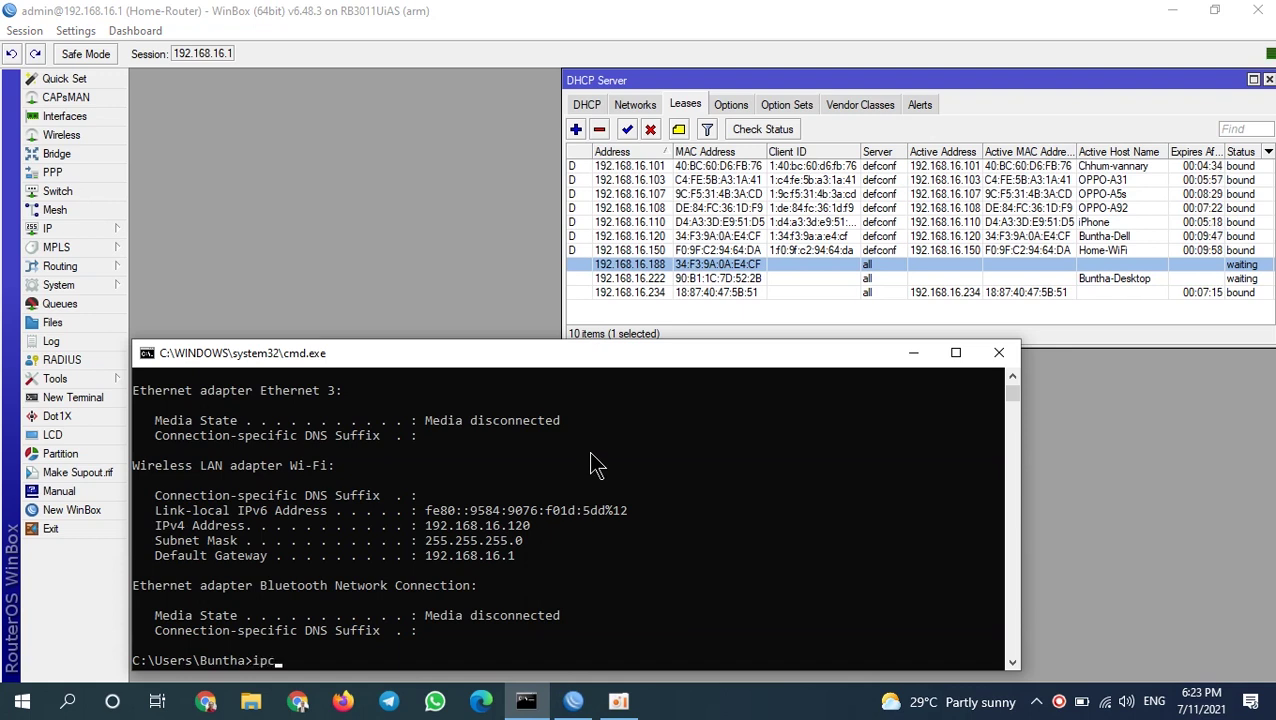
type("onfig /release")
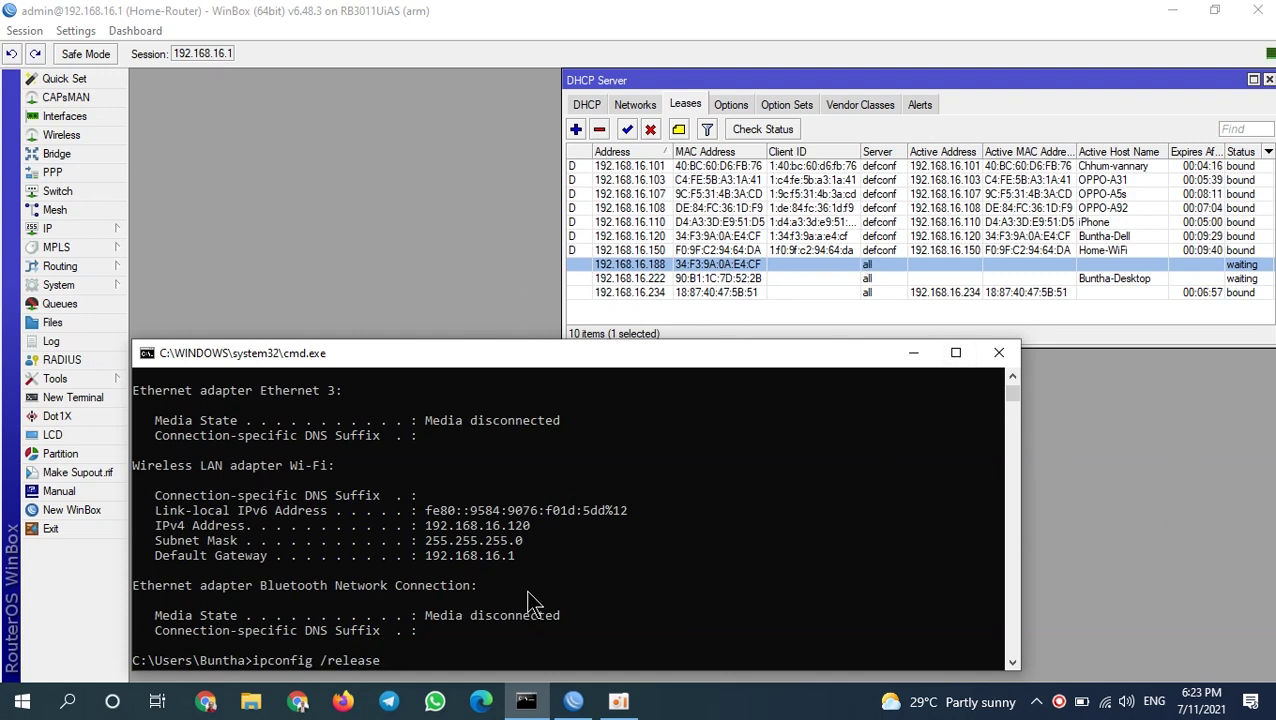
key("Return")
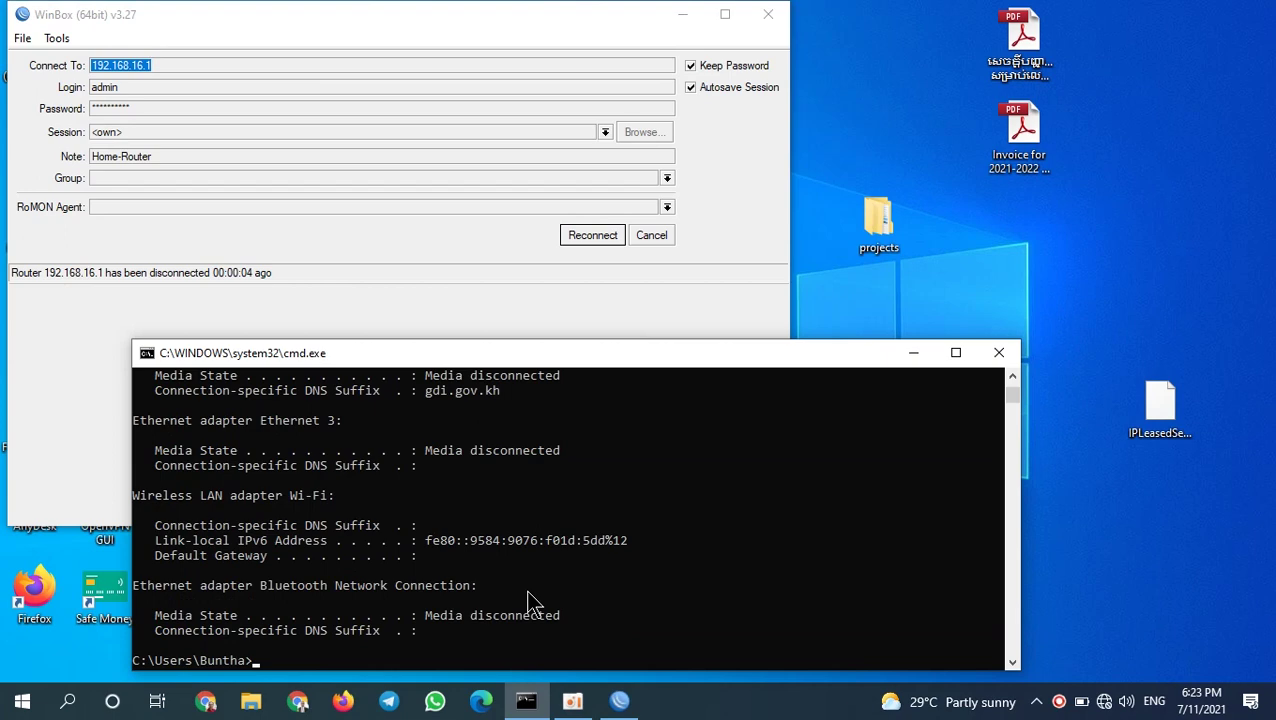
Step: Request a new IP address for the laptop by running ipconfig /renew
key("Up")
key("BackSpace")
key("BackSpace")
key("BackSpace")
key("BackSpace")
key("BackSpace")
type("new")
key("Return")
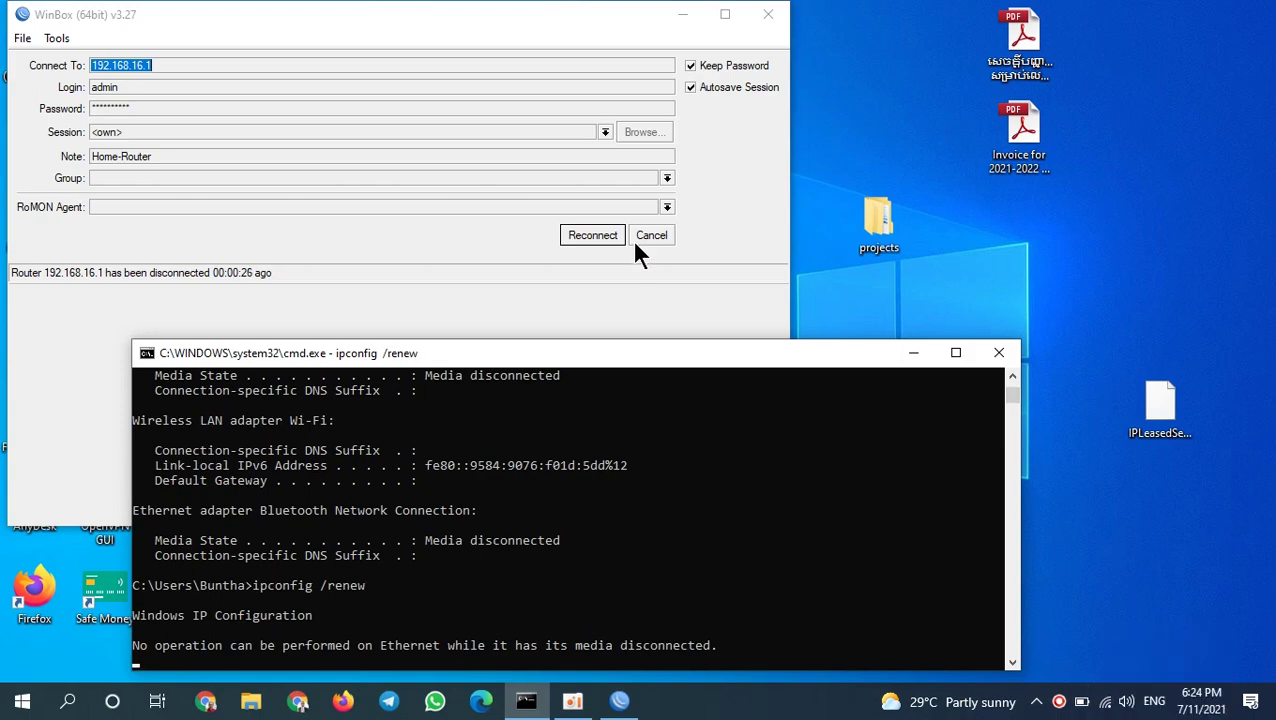
Step: Reconnect WinBox to the router at 192.168.16.1 and select the static lease 192.168.16.188 to check its status
left_click(594, 238)
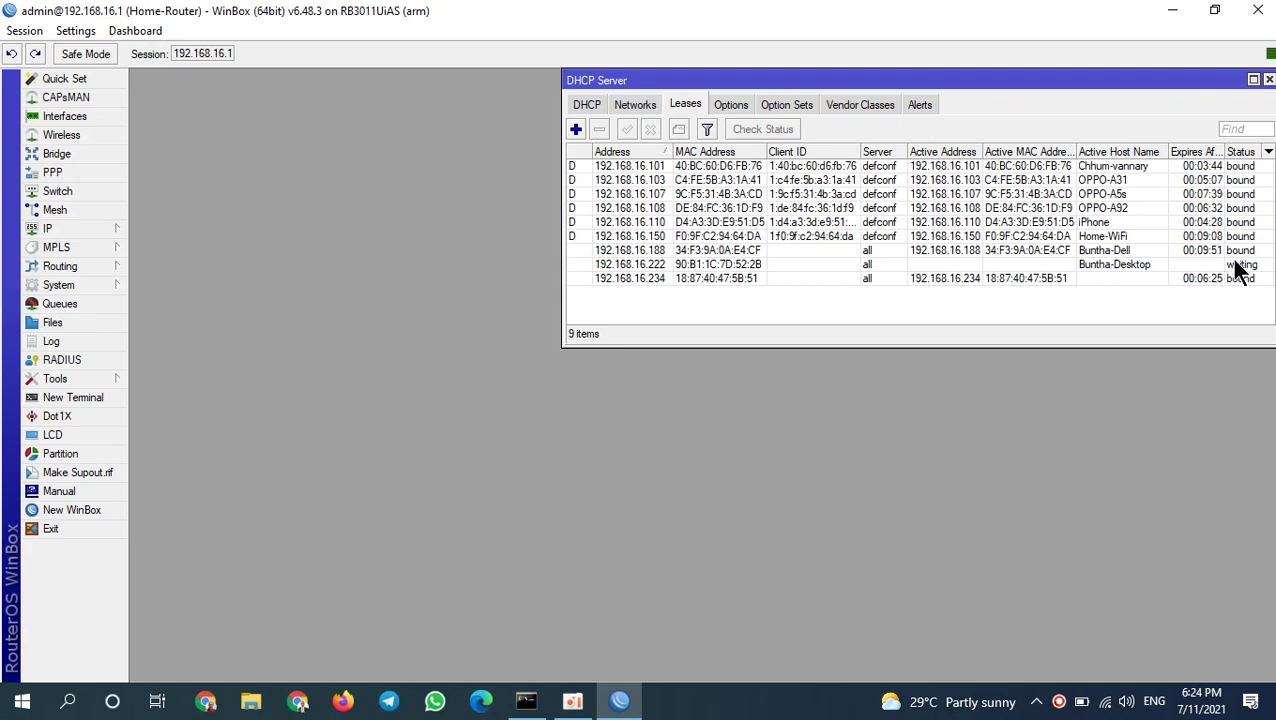
left_click(1128, 250)
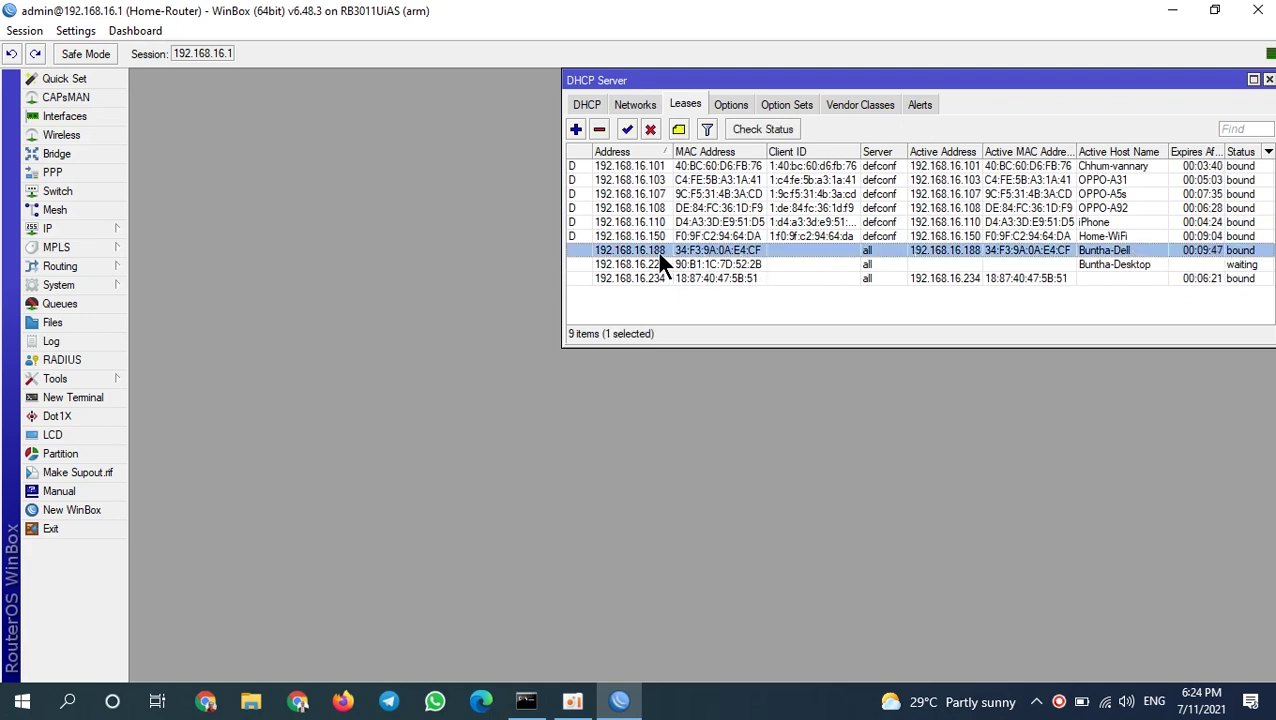
Step: Switch to Command Prompt, interrupt the running renewal and run ipconfig to check the laptop's Wi-Fi IPv4 address
left_click(533, 704)
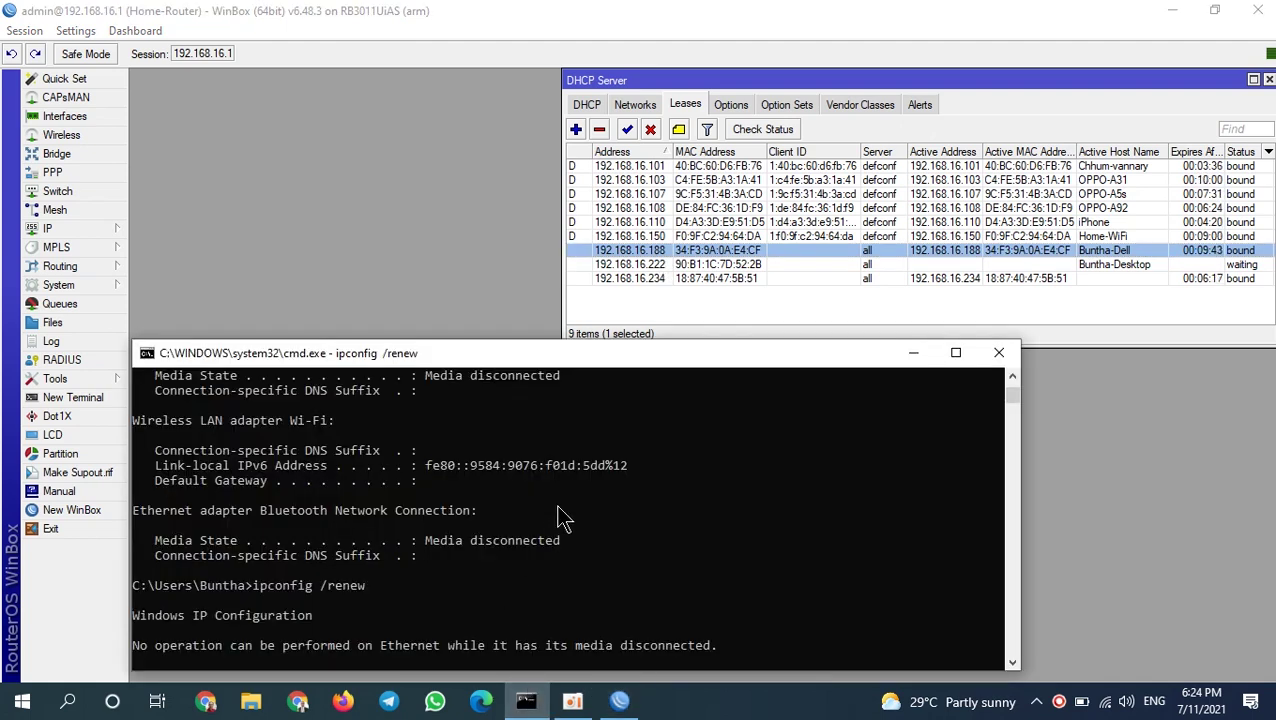
key("ctrl+c")
type("ipconfig")
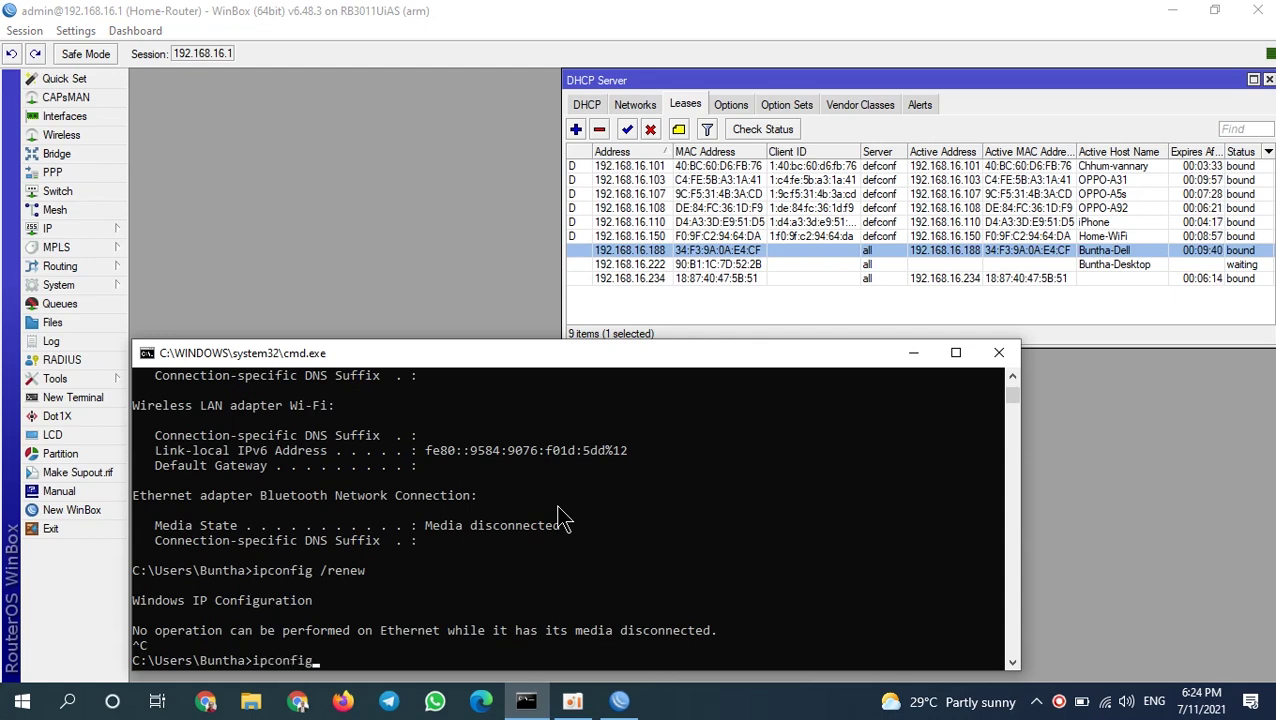
key("Return")
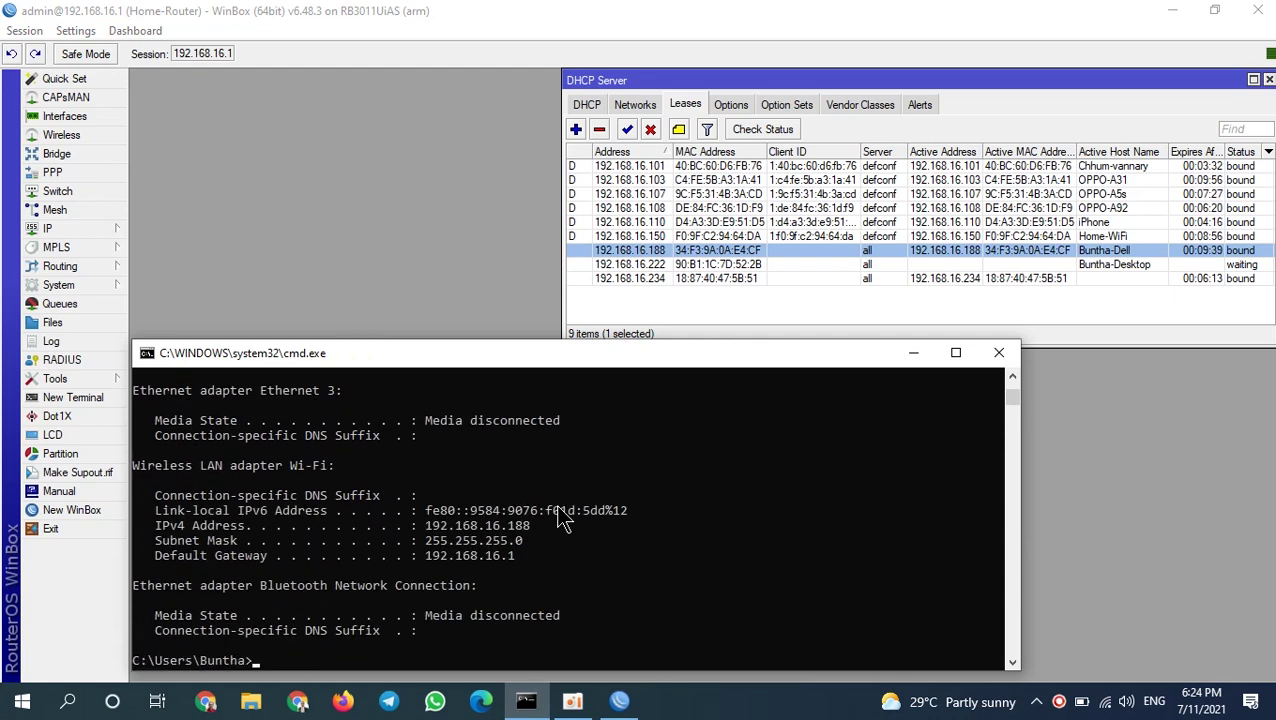
left_click_drag(419, 526, 531, 525)
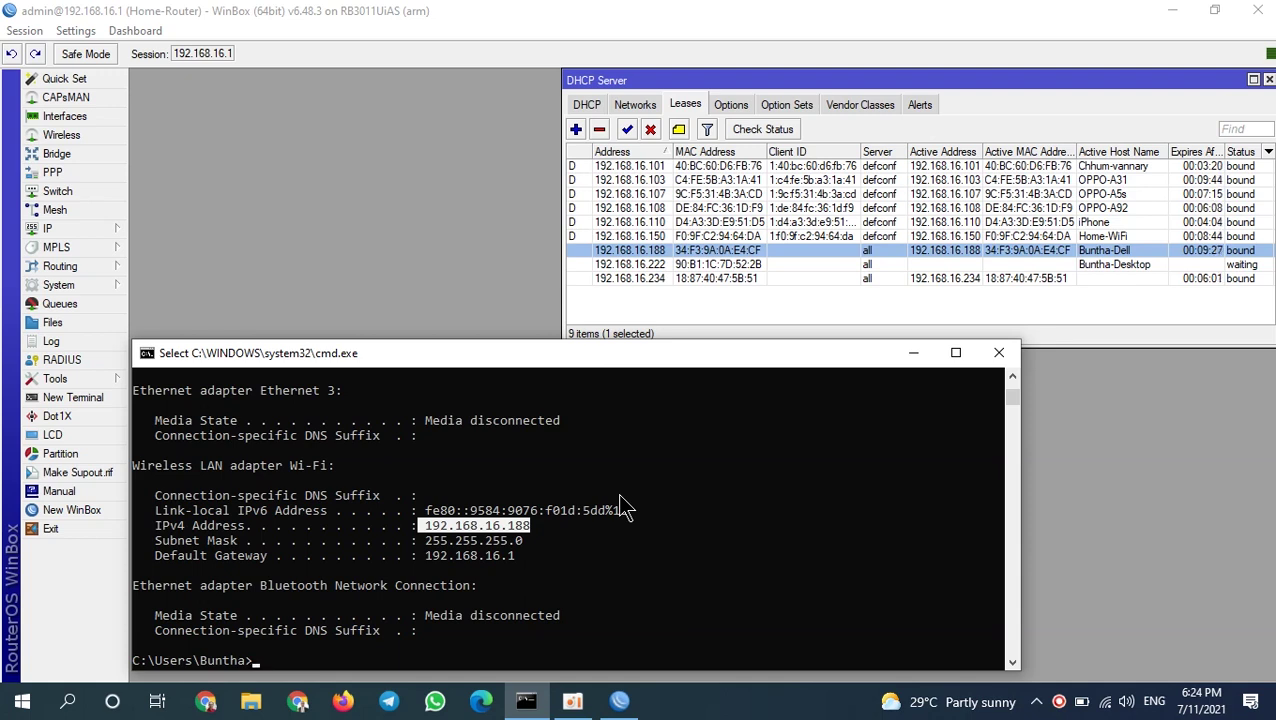
Step: Back in WinBox, select the static lease 192.168.16.234 to review its binding
left_click(757, 279)
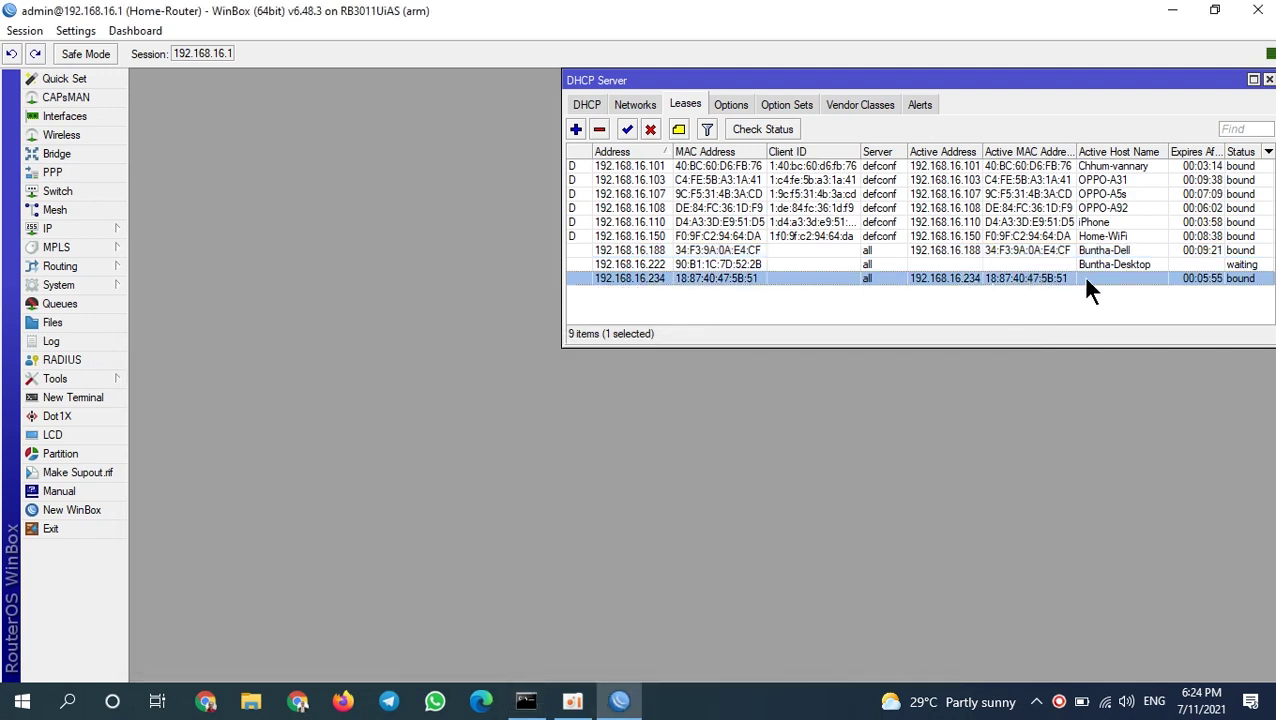